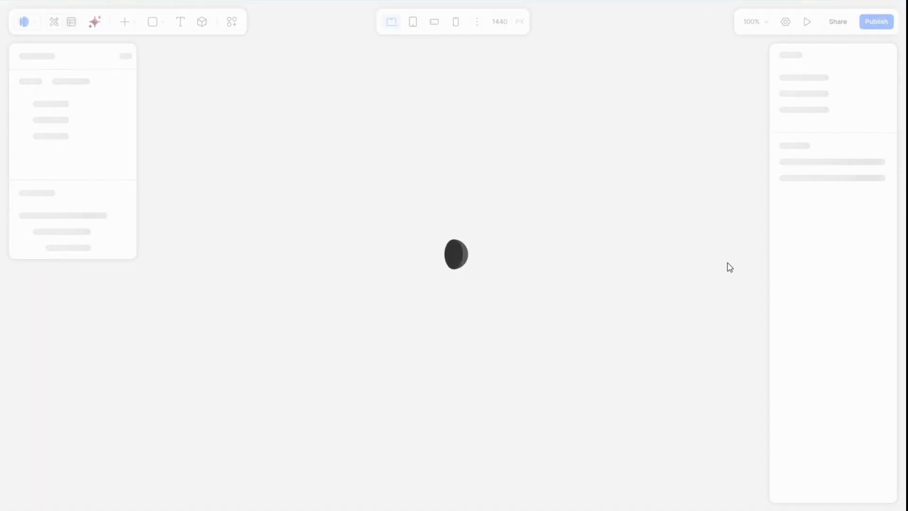
{"action": "scroll", "coordinate": [478, 255], "scroll_direction": "down", "scroll_amount": 5, "text": "ctrl"}
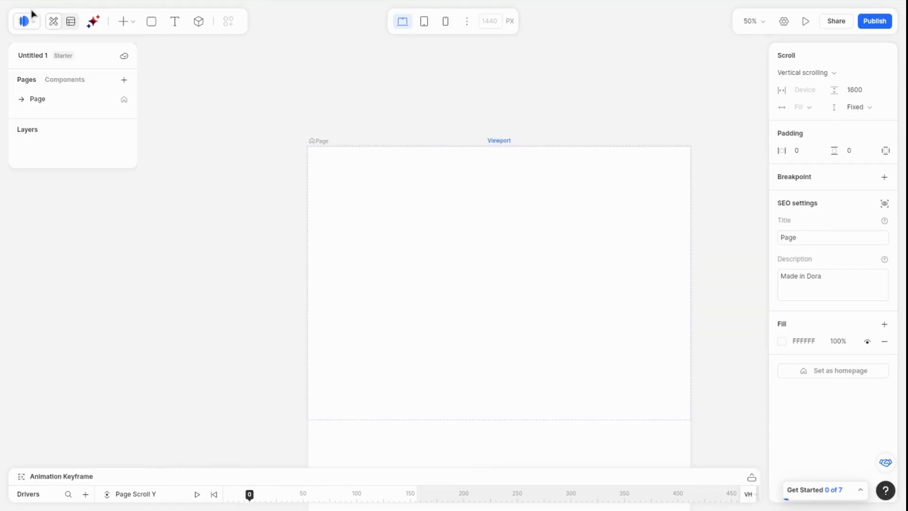
Step: Rename the project as 3D Website
{"action": "left_click", "coordinate": [32, 59]}
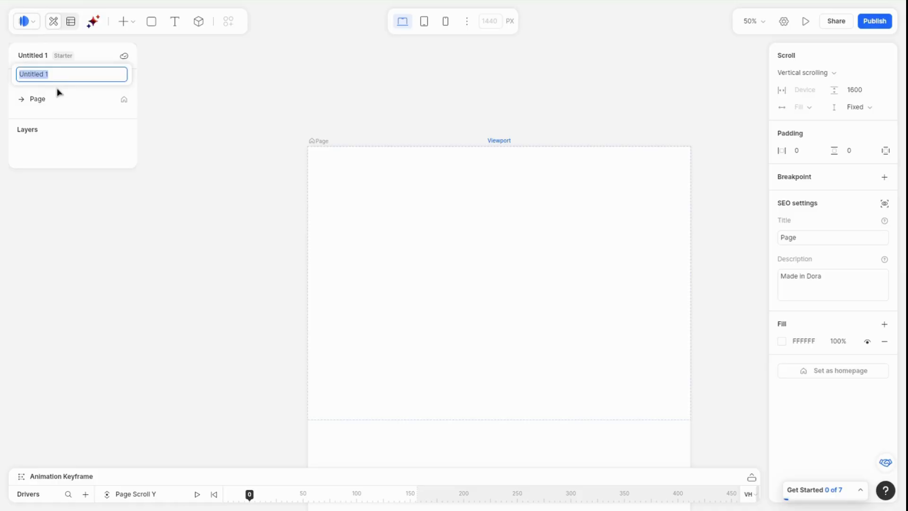
{"action": "type", "text": "3D Website"}
{"action": "left_click", "coordinate": [269, 117]}
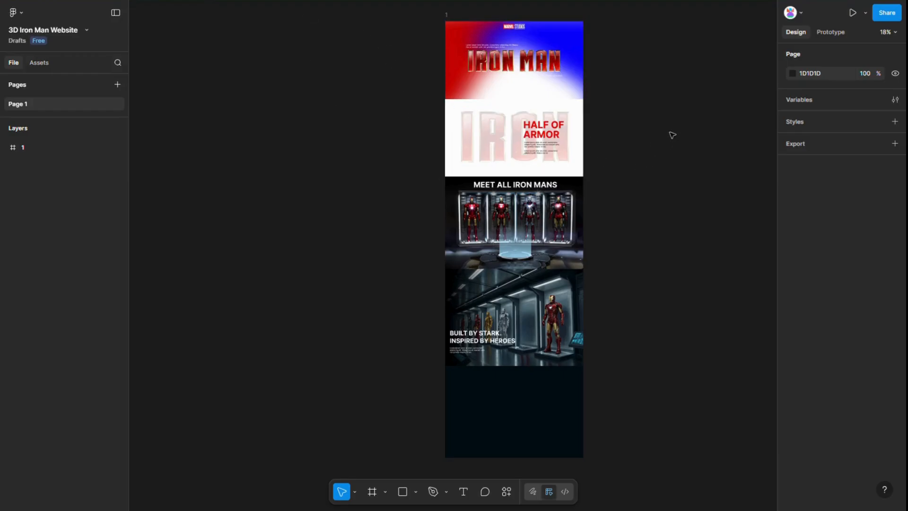
{"action": "left_click", "coordinate": [793, 74]}
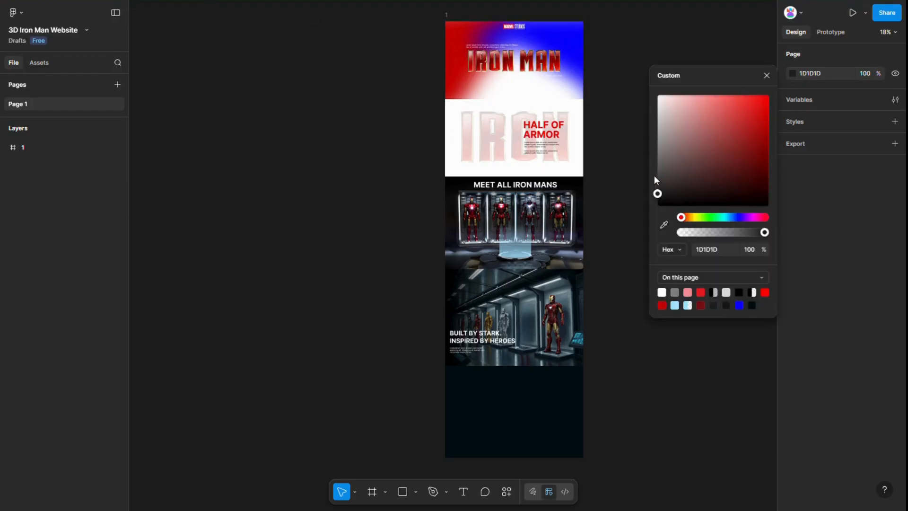
{"action": "left_click_drag", "start_coordinate": [657, 193], "coordinate": [655, 172]}
{"action": "left_click", "coordinate": [618, 173]}
{"action": "scroll", "coordinate": [558, 128], "scroll_direction": "up", "scroll_amount": 1}
Step: Set the page height to 4536 px to match the Figma frame
{"action": "left_click", "coordinate": [447, 57]}
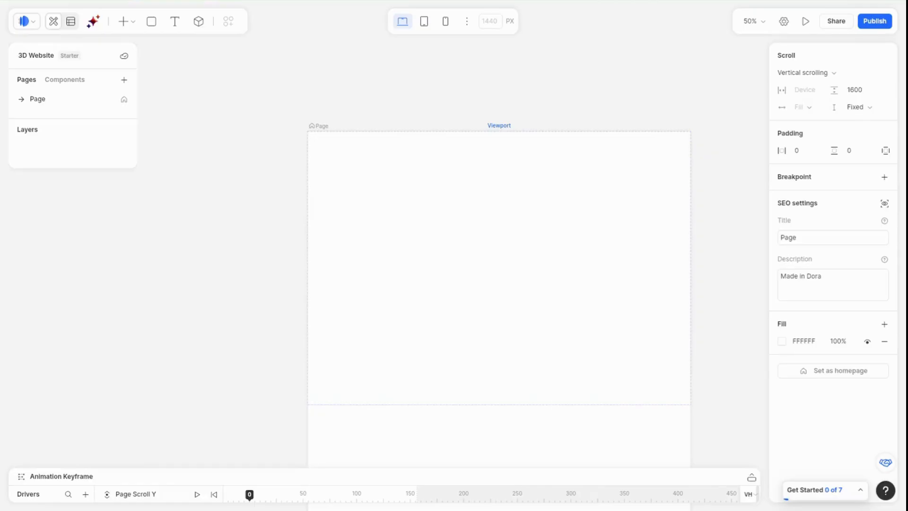
{"action": "left_click", "coordinate": [870, 93]}
{"action": "type", "text": "4536"}
{"action": "key", "text": "Return"}
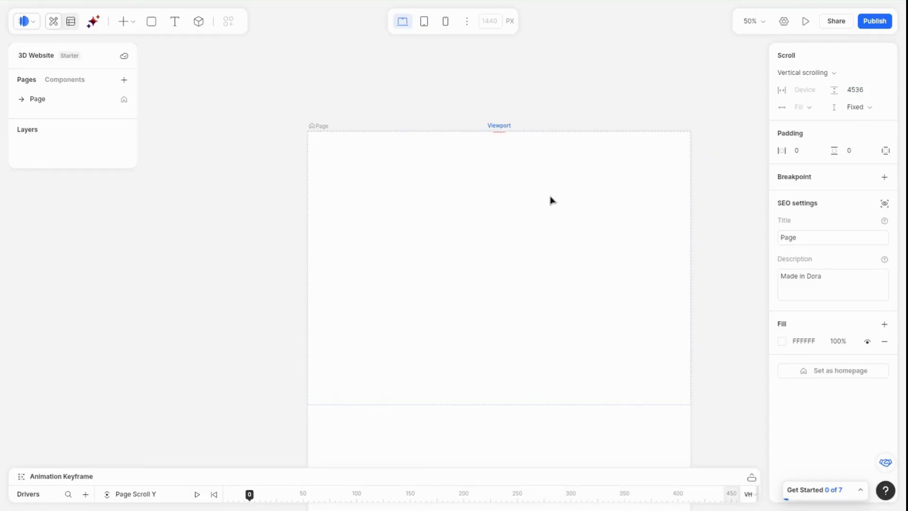
{"action": "scroll", "coordinate": [549, 199], "scroll_direction": "down", "scroll_amount": 10, "text": "ctrl"}
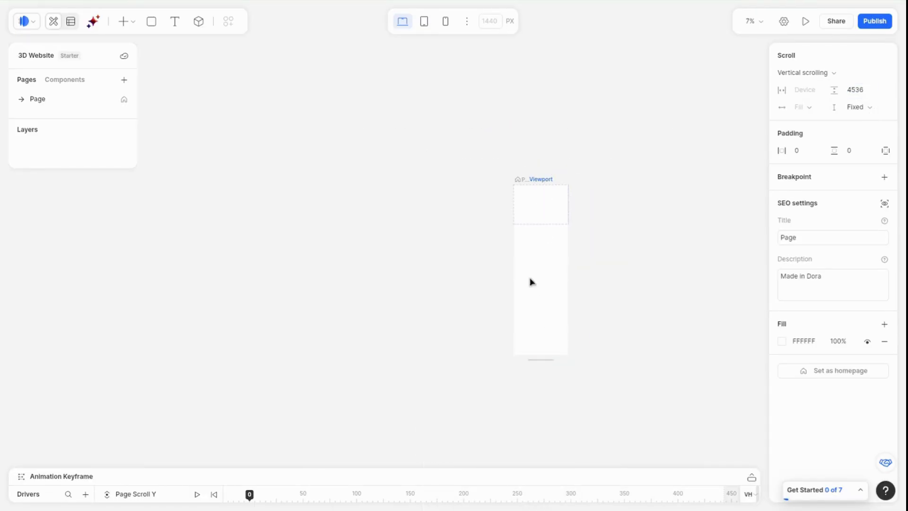
{"action": "scroll", "coordinate": [591, 254], "scroll_direction": "up", "scroll_amount": 6, "text": "ctrl"}
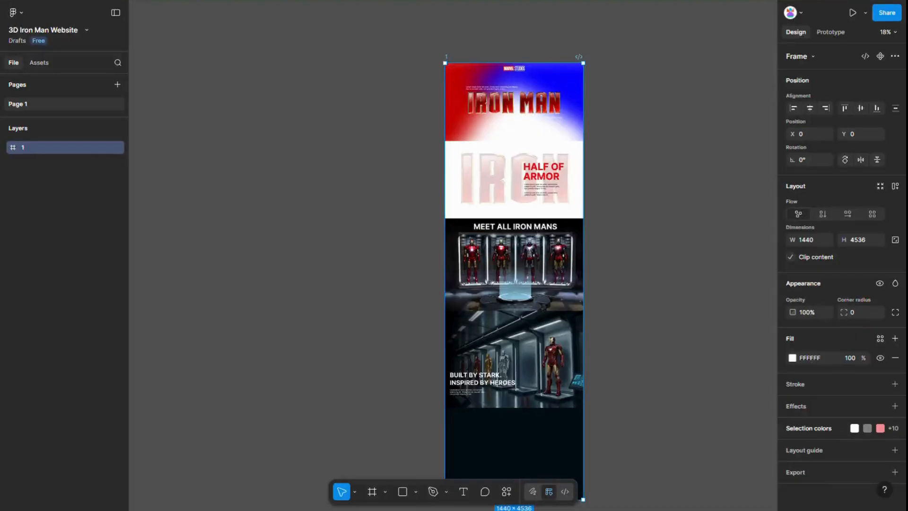
Step: Select Figma frame 1 and copy its layers to the clipboard with the Figma to Dora plugin
{"action": "left_click", "coordinate": [305, 148]}
{"action": "left_click", "coordinate": [446, 57]}
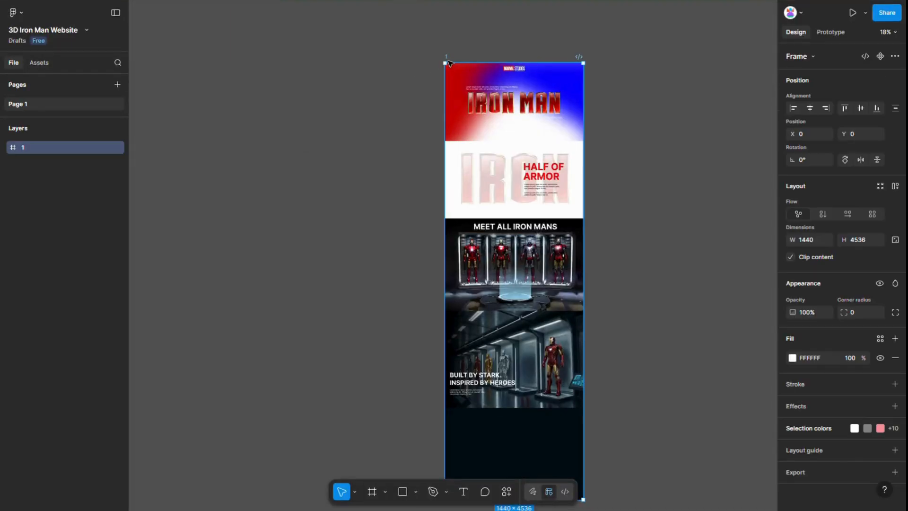
{"action": "left_click", "coordinate": [507, 491]}
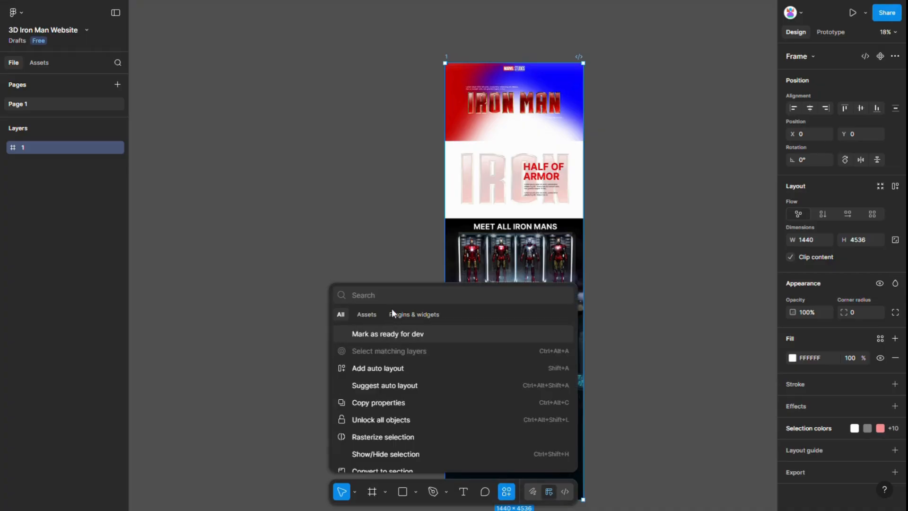
{"action": "type", "text": "Dora"}
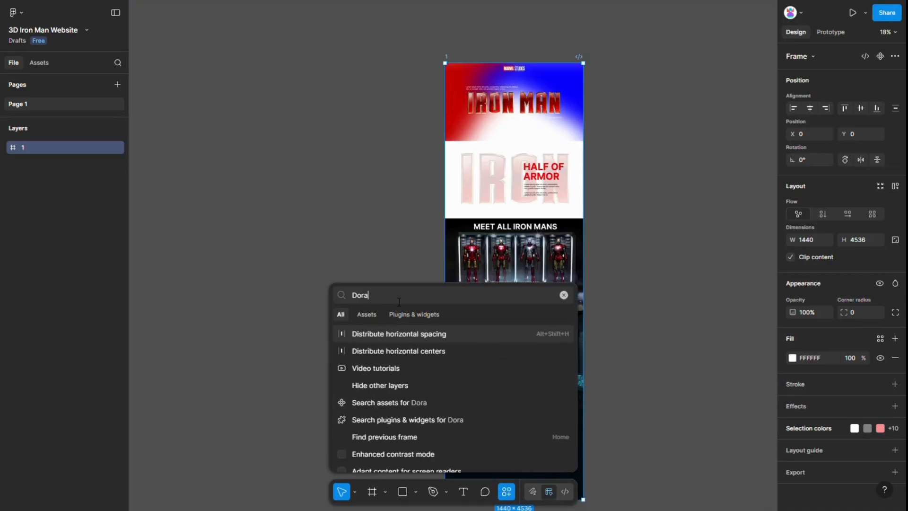
{"action": "left_click", "coordinate": [399, 315]}
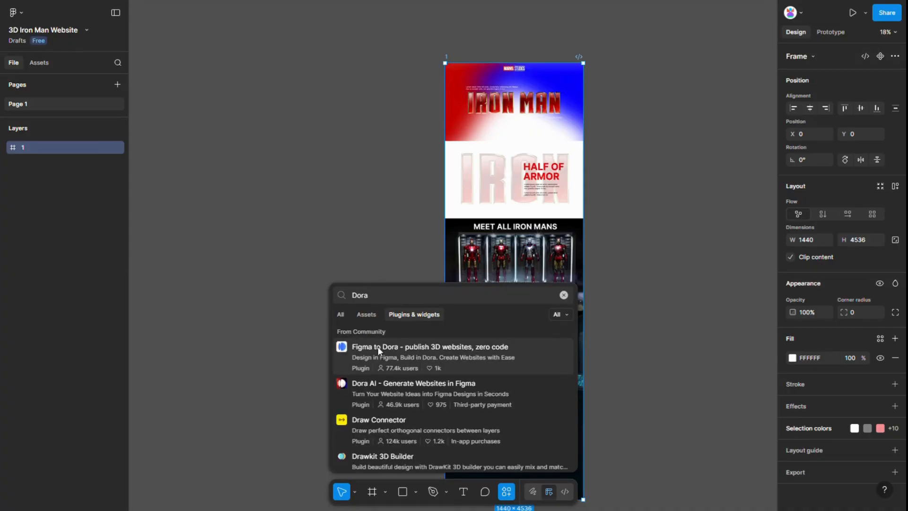
{"action": "left_click", "coordinate": [404, 350]}
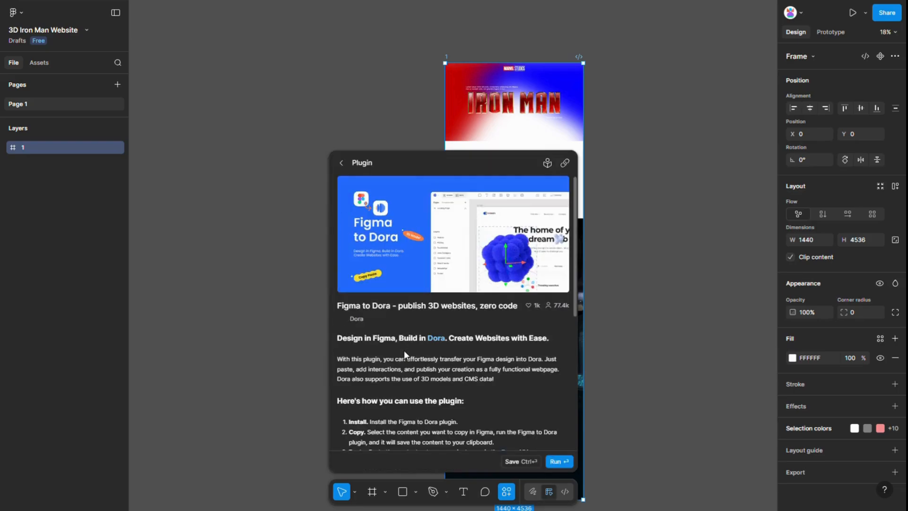
{"action": "left_click", "coordinate": [558, 462]}
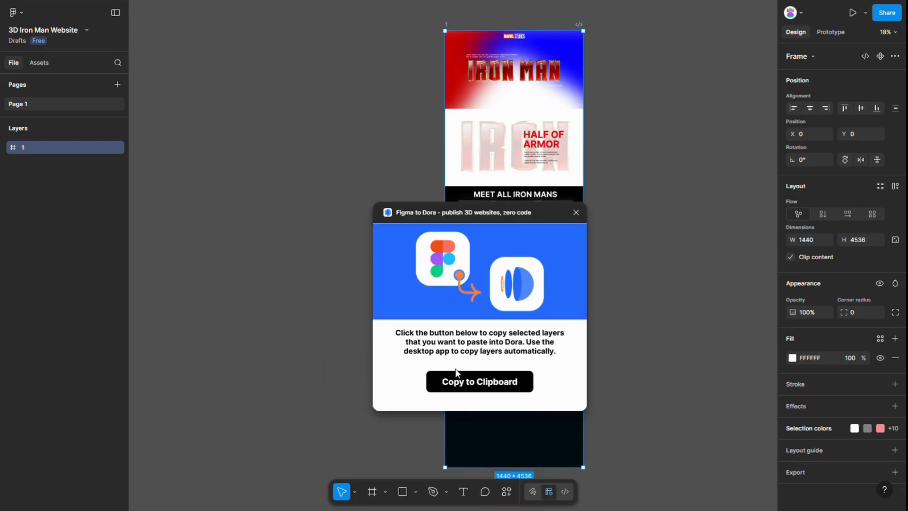
{"action": "left_click", "coordinate": [479, 385]}
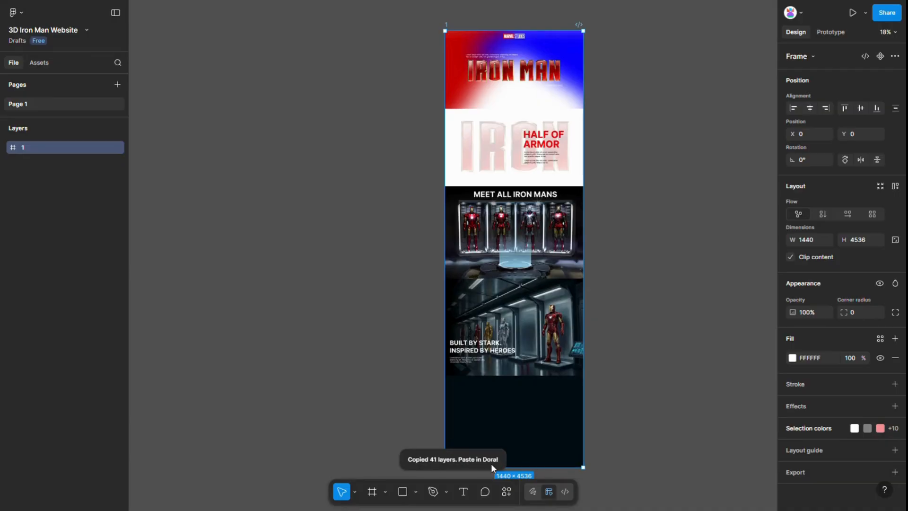
Step: Switch back to Dora and paste the copied Figma layers onto the page
{"action": "key", "text": "ctrl+Tab"}
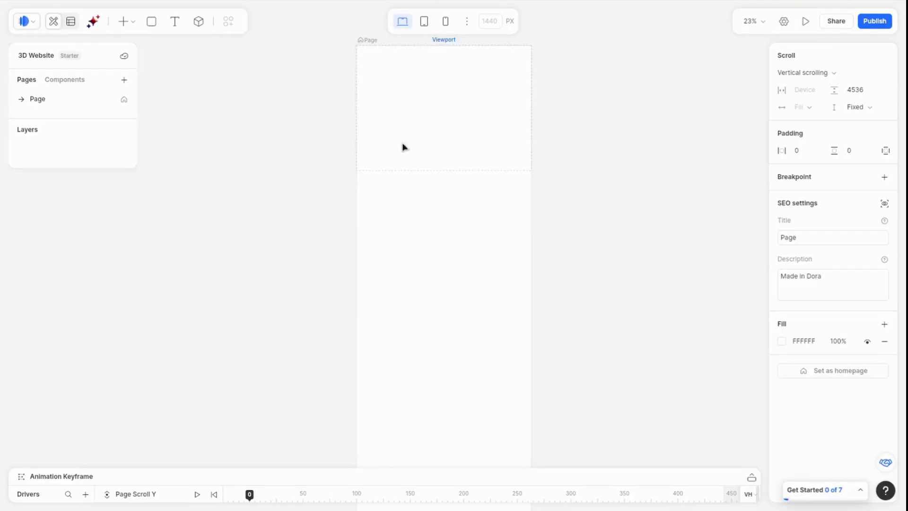
{"action": "right_click", "coordinate": [420, 148]}
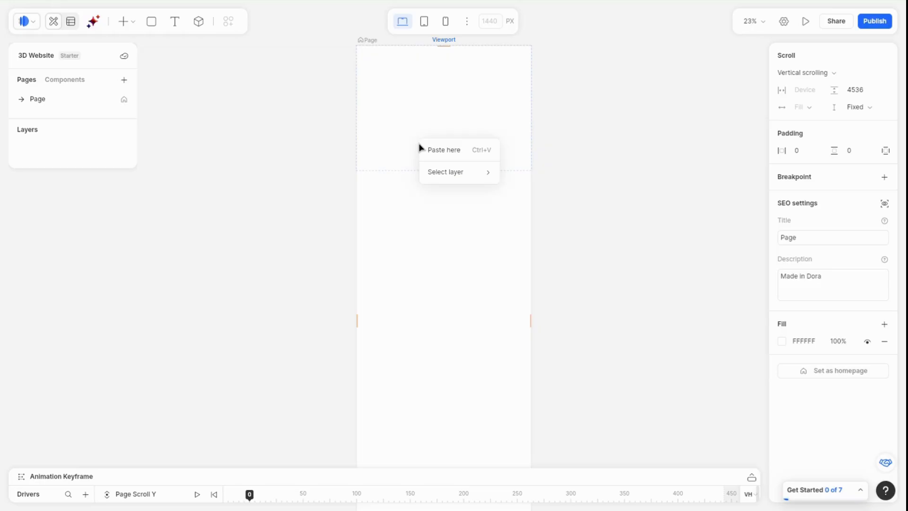
{"action": "left_click", "coordinate": [452, 150]}
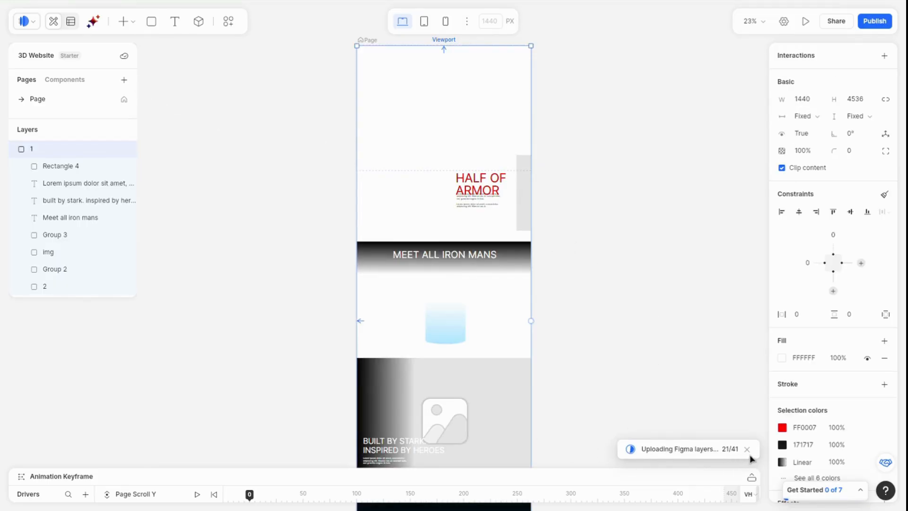
Step: Horizontally center frame 2 and the Iron Man logo image in Group 2 back onto the page
{"action": "left_click", "coordinate": [620, 254]}
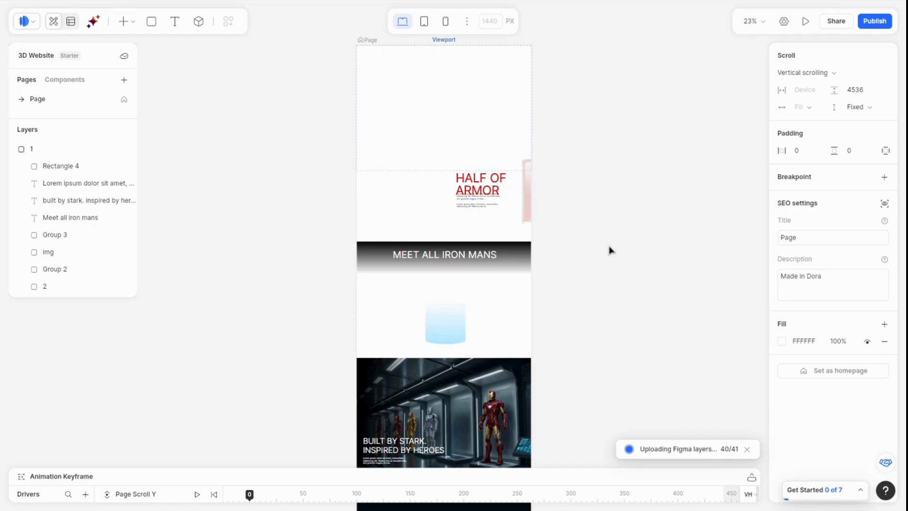
{"action": "left_click", "coordinate": [87, 291]}
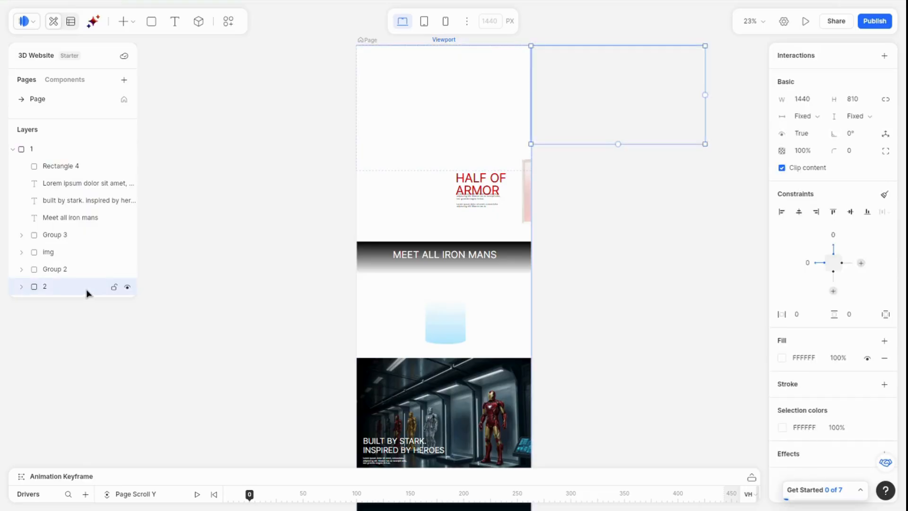
{"action": "left_click", "coordinate": [800, 214]}
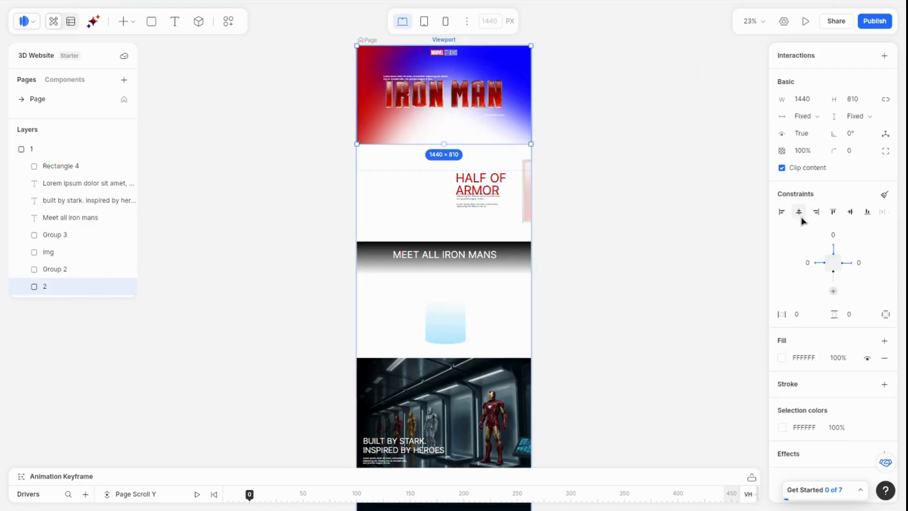
{"action": "left_click", "coordinate": [529, 202]}
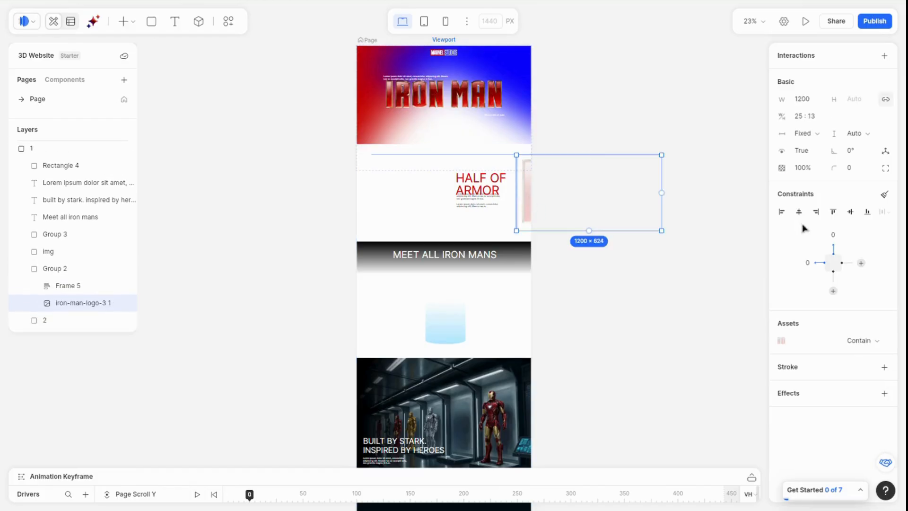
{"action": "left_click", "coordinate": [801, 213]}
Step: Expand Group 3 and horizontally center its 904264_01_1500× 1 image on the page
{"action": "left_click", "coordinate": [495, 333]}
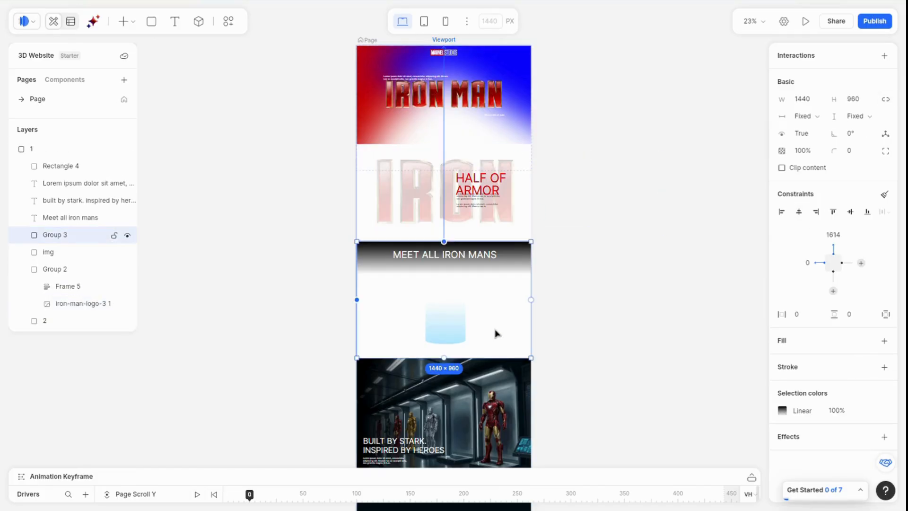
{"action": "left_click", "coordinate": [22, 235]}
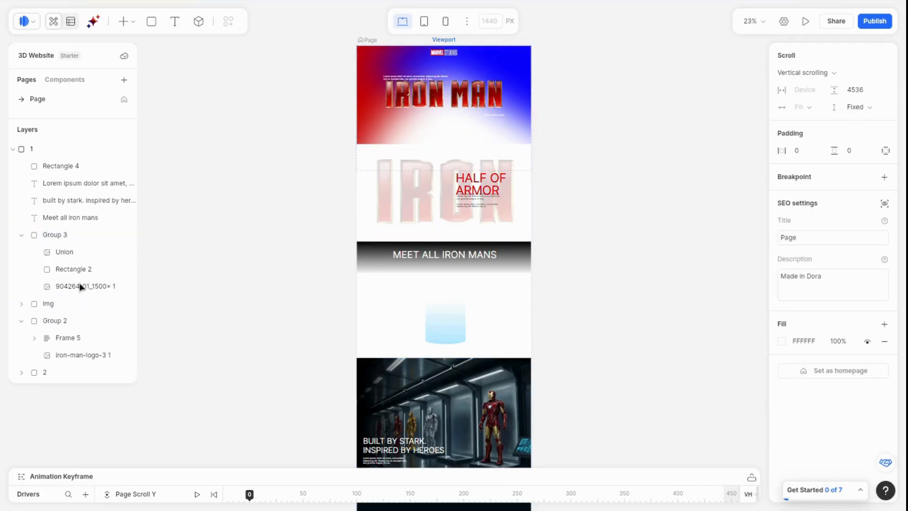
{"action": "left_click", "coordinate": [74, 259]}
{"action": "left_click", "coordinate": [74, 274]}
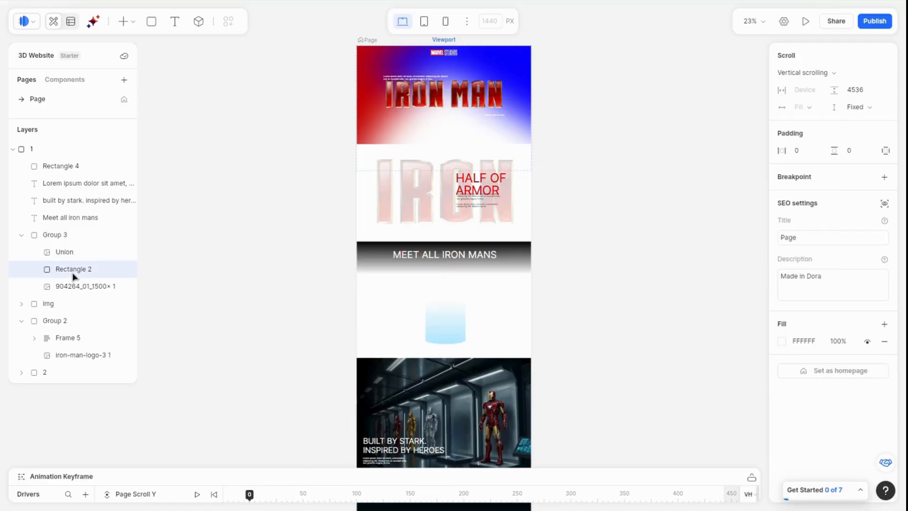
{"action": "left_click", "coordinate": [79, 288]}
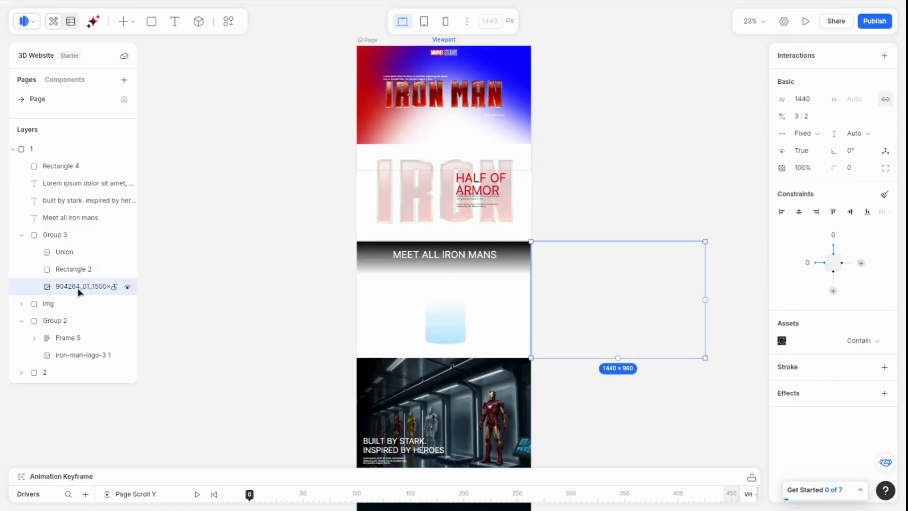
{"action": "left_click", "coordinate": [799, 213]}
Step: Resize the hero paragraph text box above the Iron Man logo to a fixed height of about 41 px
{"action": "scroll", "coordinate": [549, 405], "scroll_direction": "down", "scroll_amount": 3}
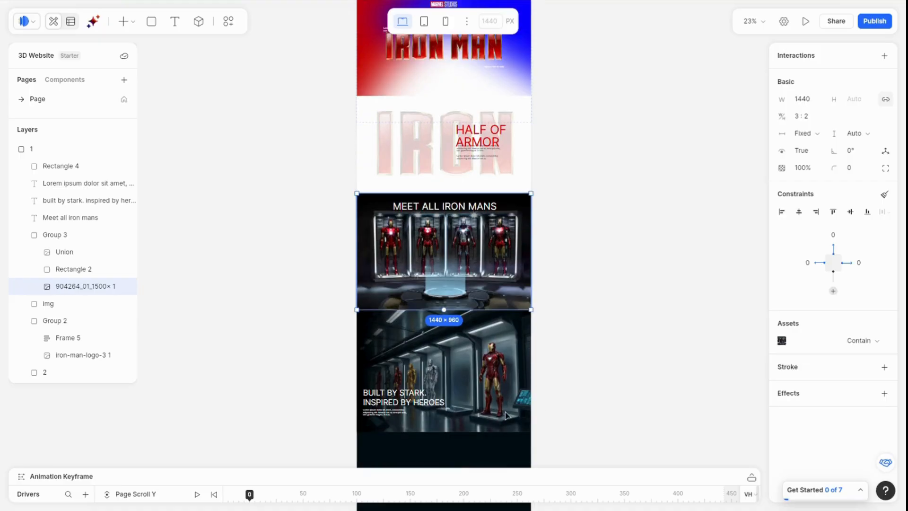
{"action": "scroll", "coordinate": [506, 416], "scroll_direction": "up", "scroll_amount": 3}
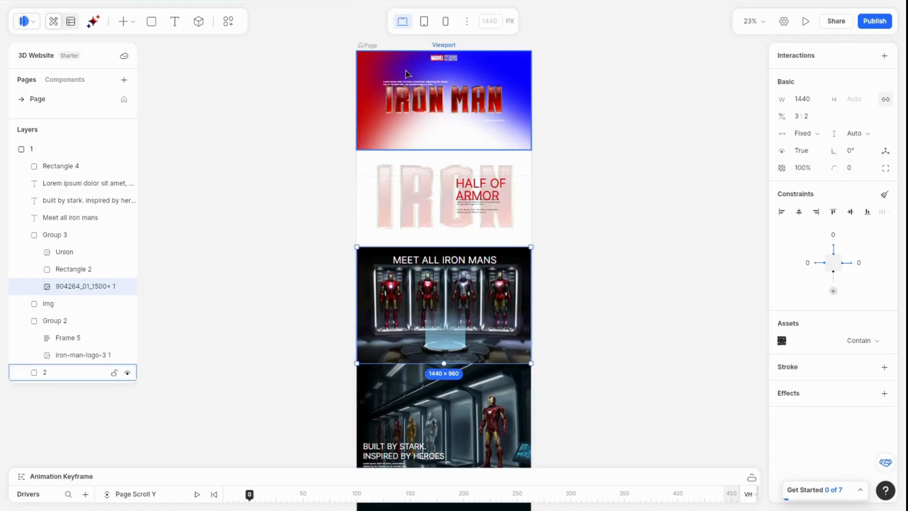
{"action": "scroll", "coordinate": [406, 73], "scroll_direction": "up", "scroll_amount": 4, "text": "ctrl"}
{"action": "scroll", "coordinate": [407, 73], "scroll_direction": "up", "scroll_amount": 6, "text": "ctrl"}
{"action": "left_click", "coordinate": [404, 167]}
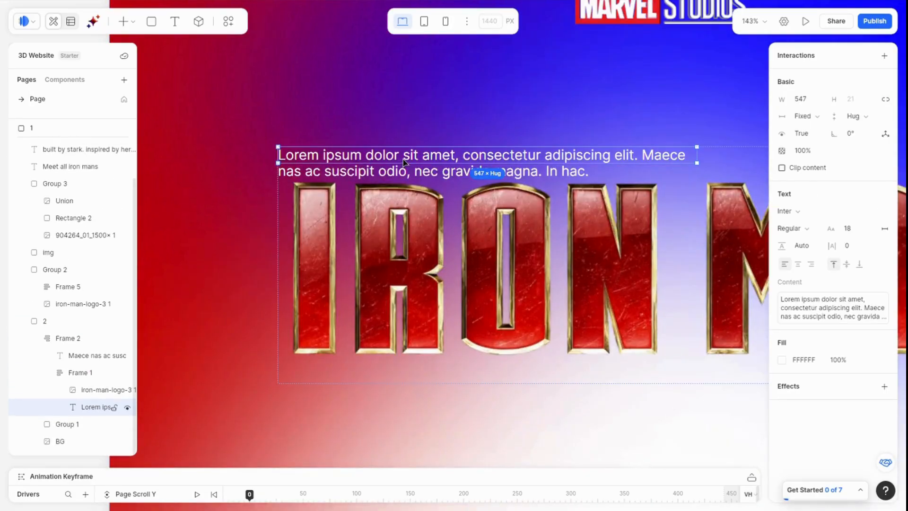
{"action": "left_click_drag", "start_coordinate": [415, 173], "coordinate": [416, 186]}
Step: Set the HALF OF ARMOR heading's font weight to Bold
{"action": "scroll", "coordinate": [415, 187], "scroll_direction": "down", "scroll_amount": 7, "text": "ctrl"}
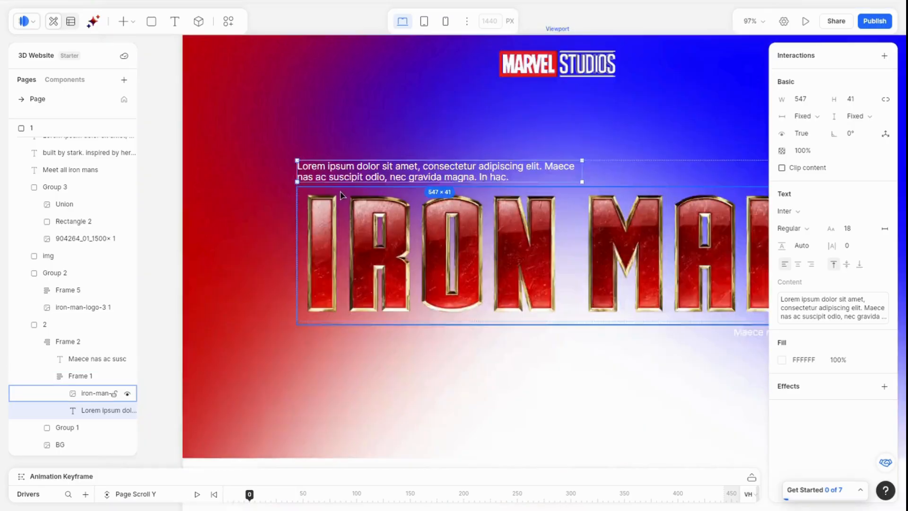
{"action": "scroll", "coordinate": [416, 331], "scroll_direction": "up", "scroll_amount": 5, "text": "ctrl"}
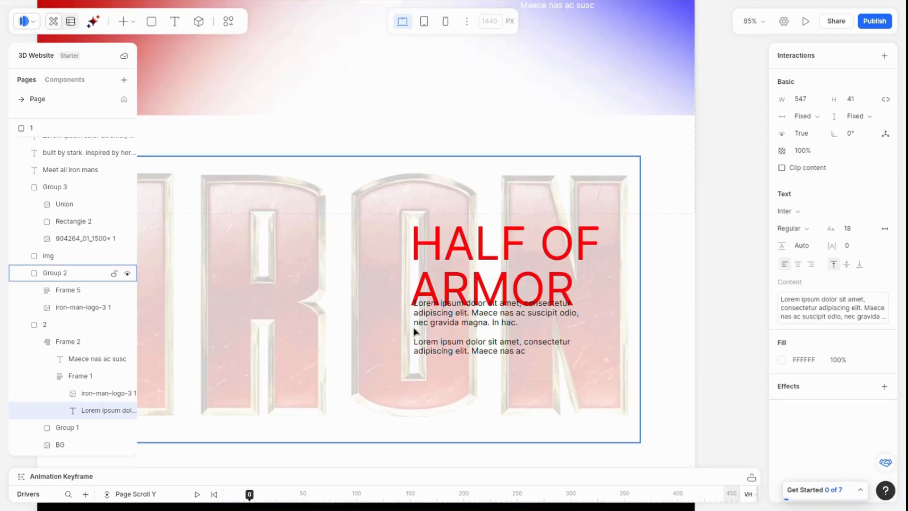
{"action": "left_click", "coordinate": [492, 283]}
{"action": "double_click", "coordinate": [489, 245]}
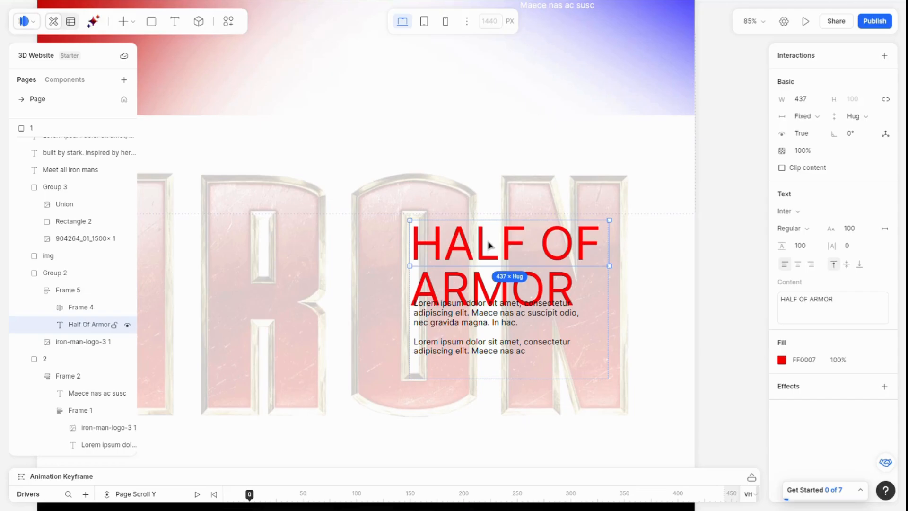
{"action": "double_click", "coordinate": [485, 245]}
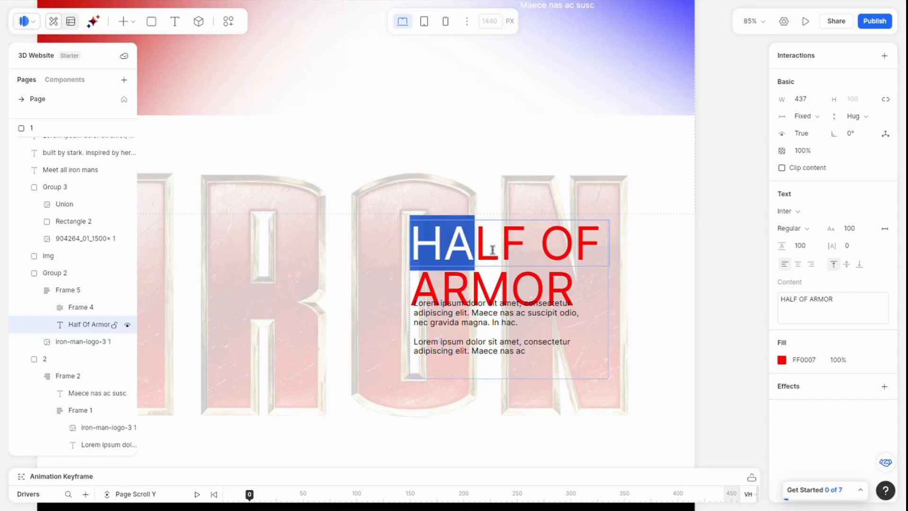
{"action": "key", "text": "ctrl+a"}
{"action": "left_click", "coordinate": [795, 232]}
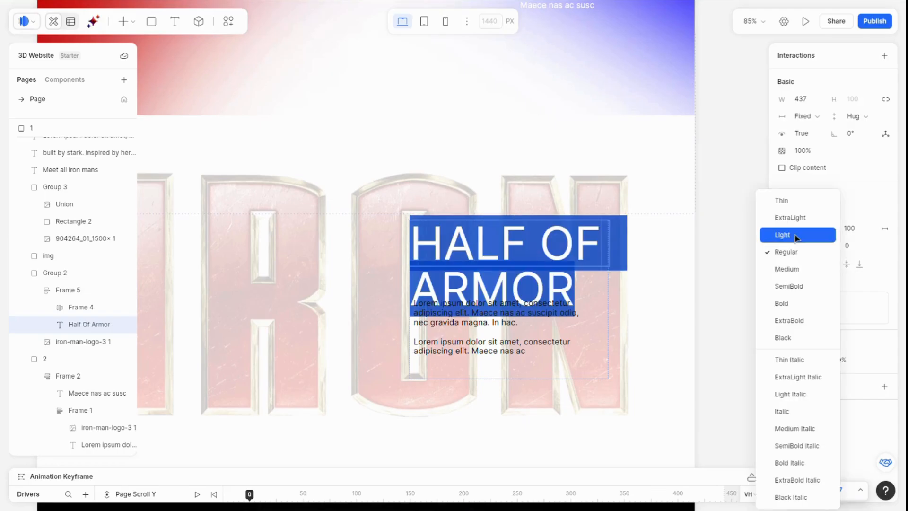
{"action": "left_click", "coordinate": [796, 300]}
{"action": "left_click", "coordinate": [487, 315]}
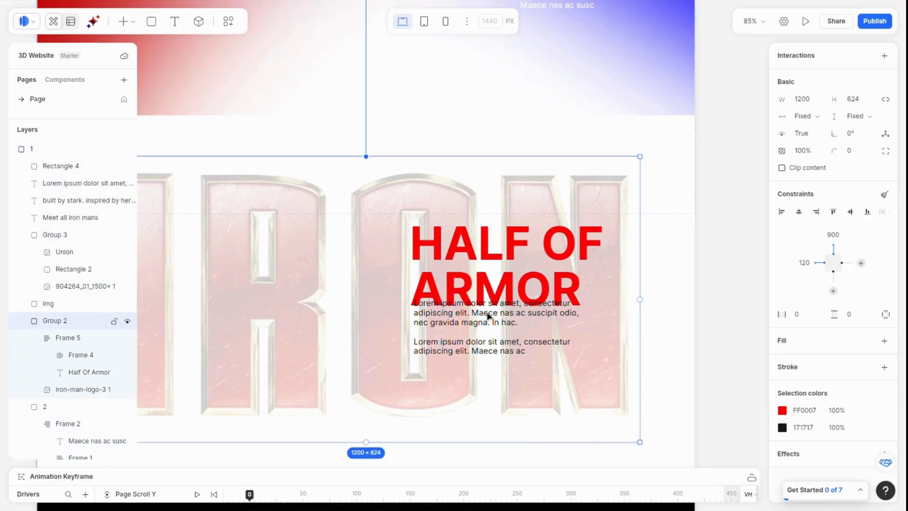
Step: Move the hero paragraph text block down so it sits below the HALF OF ARMOR heading
{"action": "left_click", "coordinate": [486, 320]}
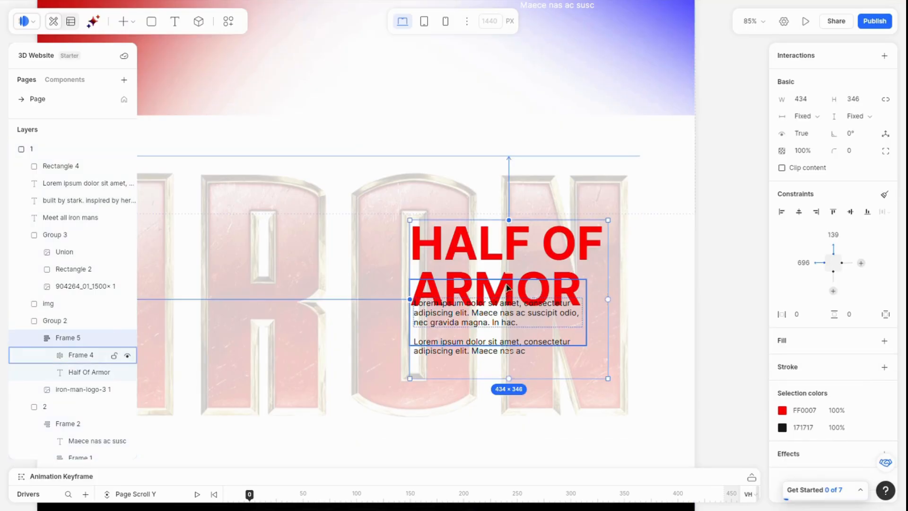
{"action": "left_click_drag", "start_coordinate": [522, 284], "coordinate": [521, 291]}
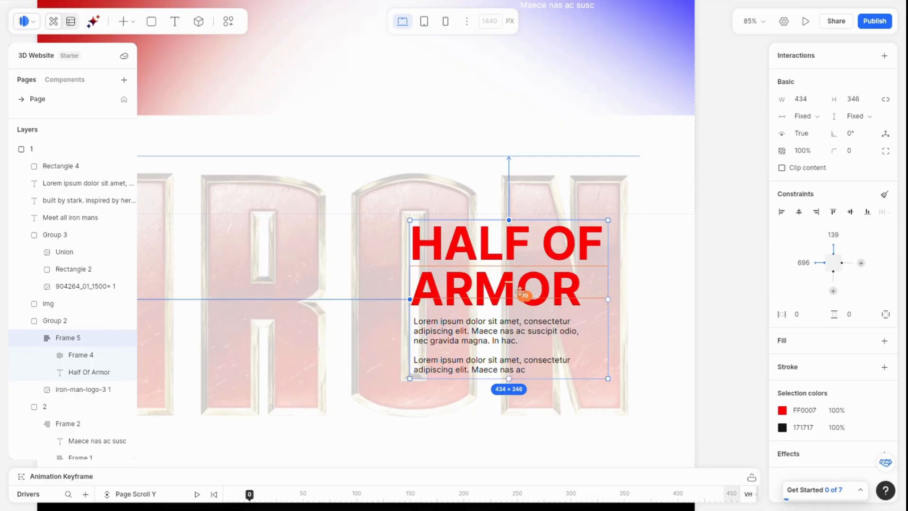
{"action": "left_click", "coordinate": [720, 300]}
Step: Set the MEET ALL IRON MANS heading's font weight to Bold and center it horizontally
{"action": "scroll", "coordinate": [720, 298], "scroll_direction": "down", "scroll_amount": 10, "text": "ctrl"}
{"action": "scroll", "coordinate": [718, 297], "scroll_direction": "up", "scroll_amount": 8, "text": "ctrl"}
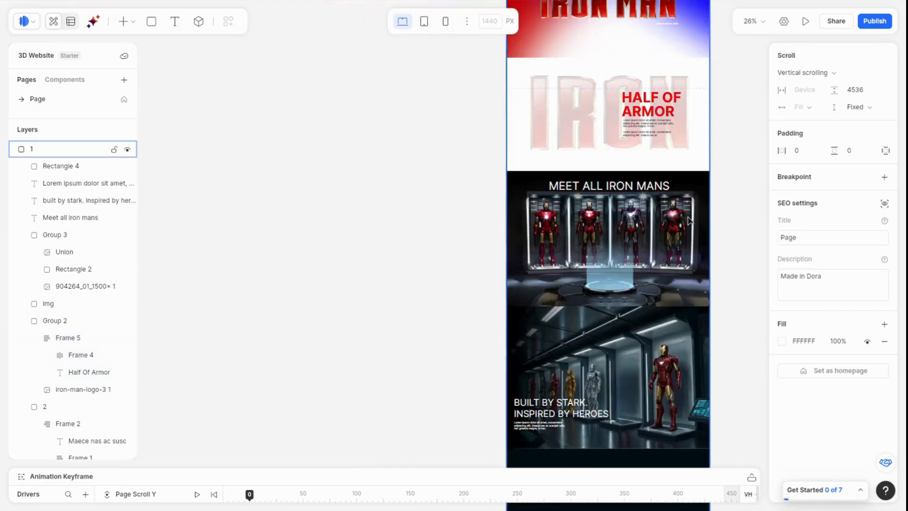
{"action": "left_click", "coordinate": [597, 153]}
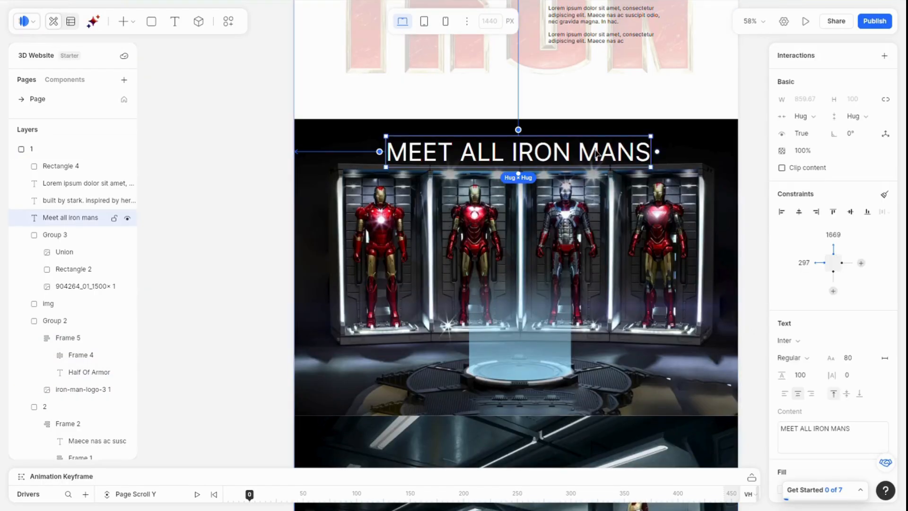
{"action": "left_click", "coordinate": [795, 360]}
{"action": "left_click", "coordinate": [791, 305]}
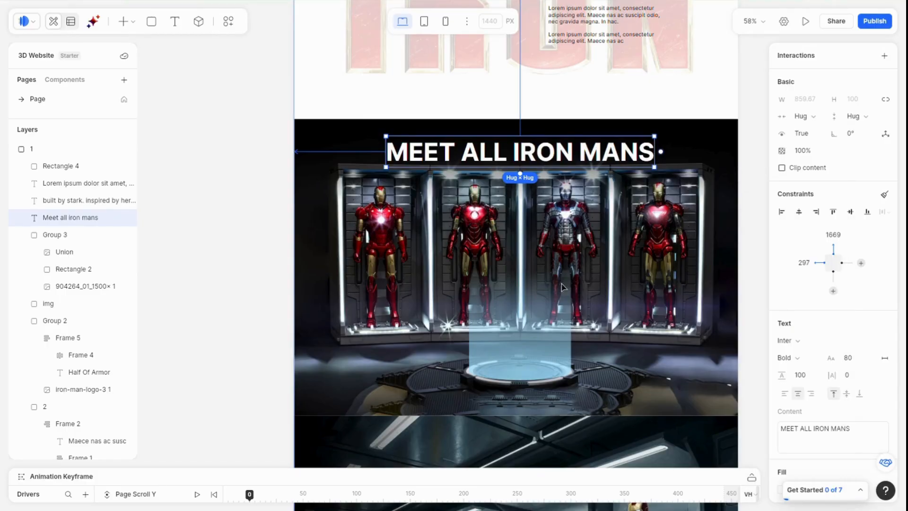
{"action": "left_click", "coordinate": [799, 211]}
Step: Set the BUILT BY STARK. INSPIRED BY HEROES heading's font weight to Bold
{"action": "scroll", "coordinate": [383, 170], "scroll_direction": "down", "scroll_amount": 3}
{"action": "scroll", "coordinate": [383, 170], "scroll_direction": "down", "scroll_amount": 3}
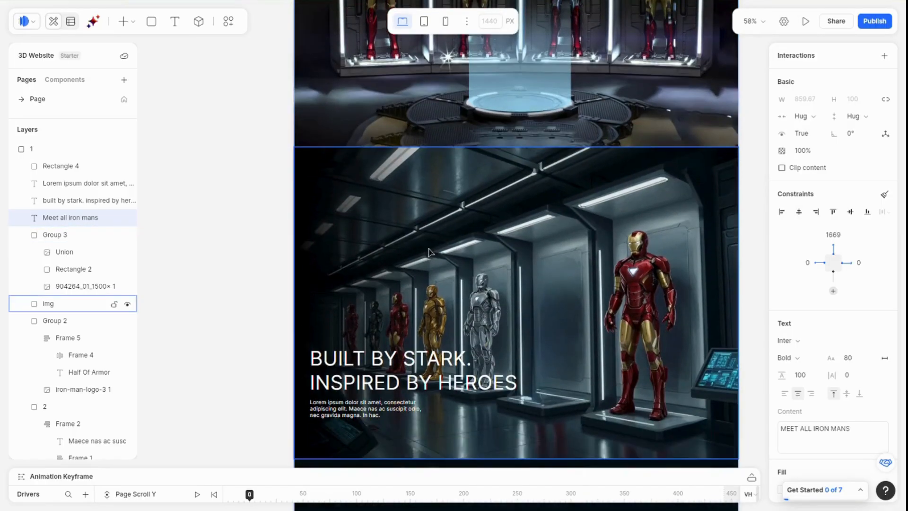
{"action": "left_click", "coordinate": [384, 368]}
{"action": "left_click", "coordinate": [790, 358]}
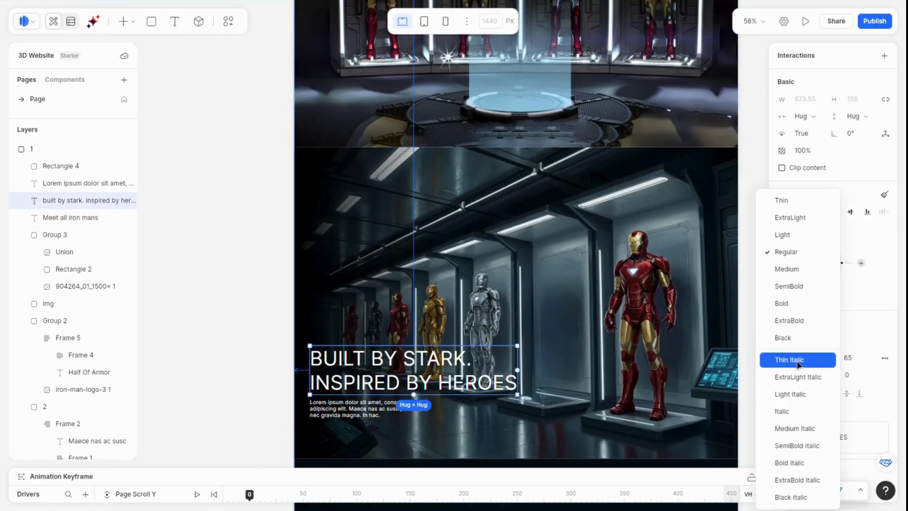
{"action": "left_click", "coordinate": [789, 304]}
Step: Switch to the browser and open the Sketchfab website from the Google search results for sketchfab
{"action": "scroll", "coordinate": [363, 306], "scroll_direction": "down", "scroll_amount": 5, "text": "ctrl"}
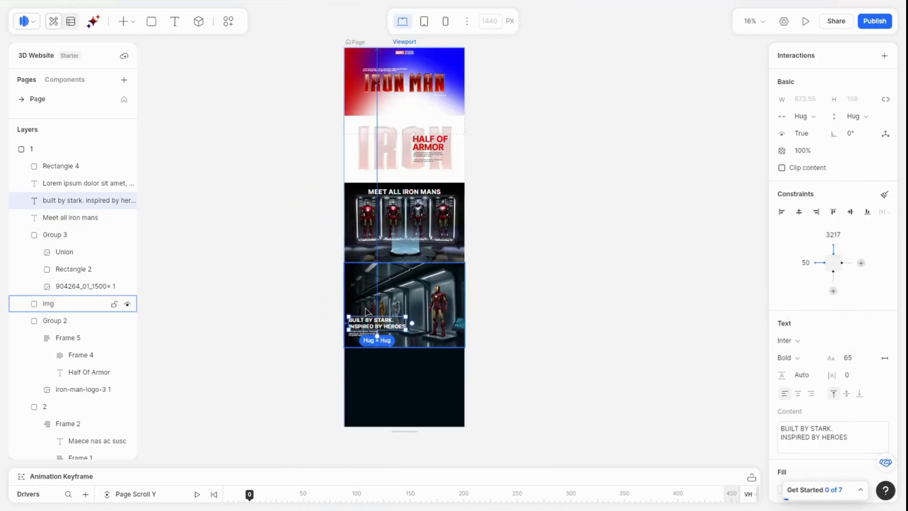
{"action": "left_click", "coordinate": [562, 245]}
{"action": "left_click_drag", "start_coordinate": [483, 142], "coordinate": [549, 153]}
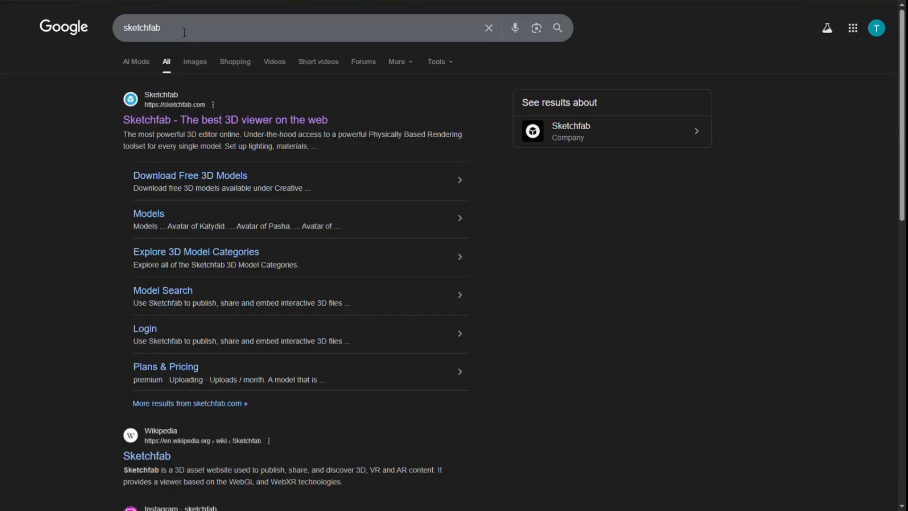
{"action": "left_click", "coordinate": [199, 123]}
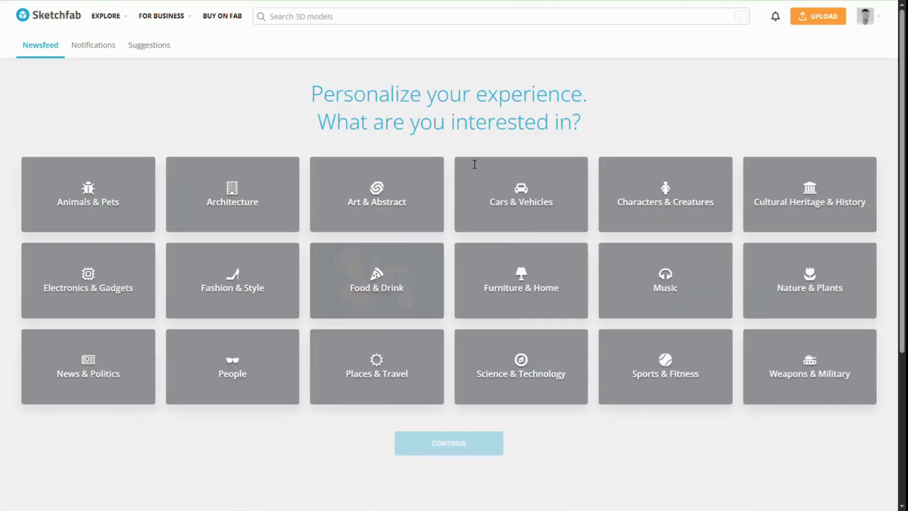
Step: Search Sketchfab models for Ironman and open the Iron-man-with no rig model page
{"action": "scroll", "coordinate": [448, 271], "scroll_direction": "down", "scroll_amount": 3}
{"action": "scroll", "coordinate": [450, 282], "scroll_direction": "down", "scroll_amount": 2}
{"action": "scroll", "coordinate": [322, 123], "scroll_direction": "up", "scroll_amount": 5}
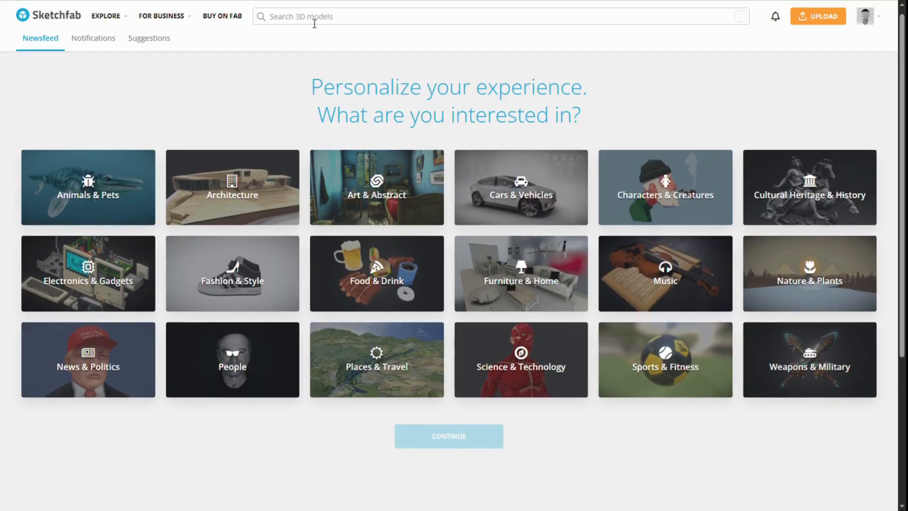
{"action": "left_click", "coordinate": [314, 17]}
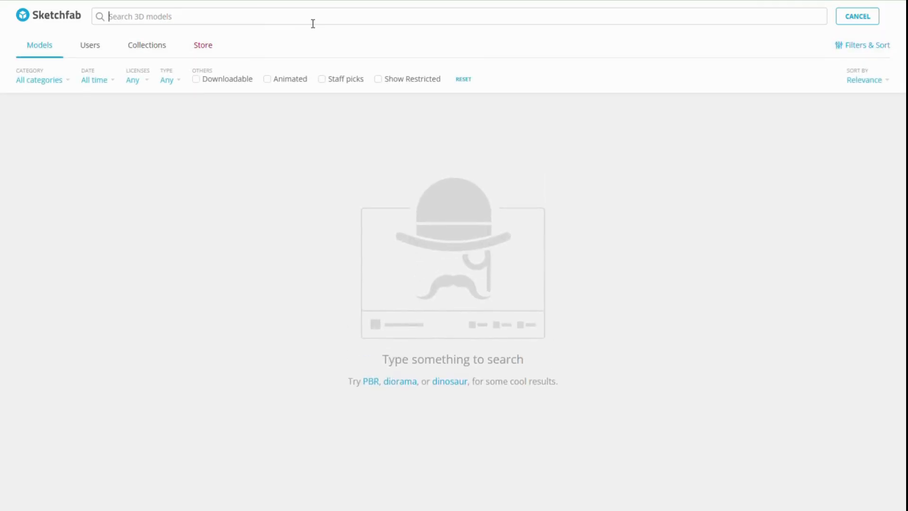
{"action": "type", "text": "Ironman"}
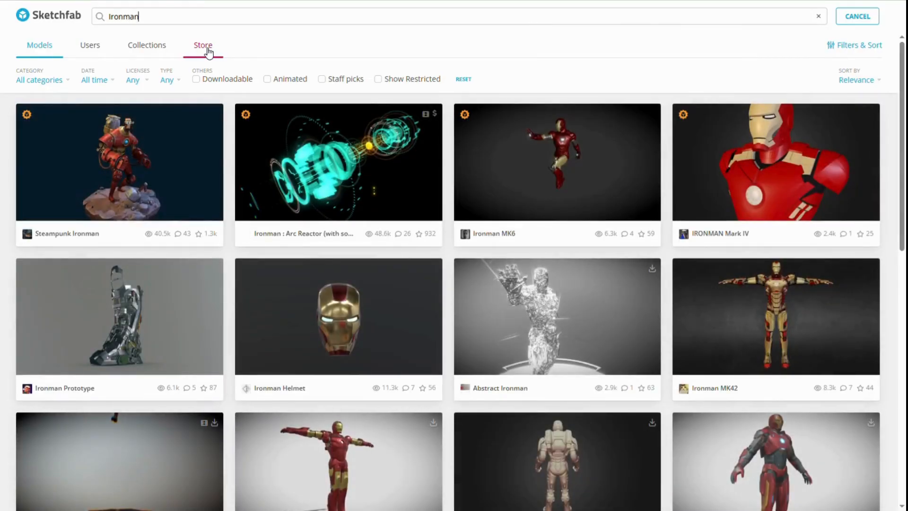
{"action": "scroll", "coordinate": [415, 319], "scroll_direction": "down", "scroll_amount": 9}
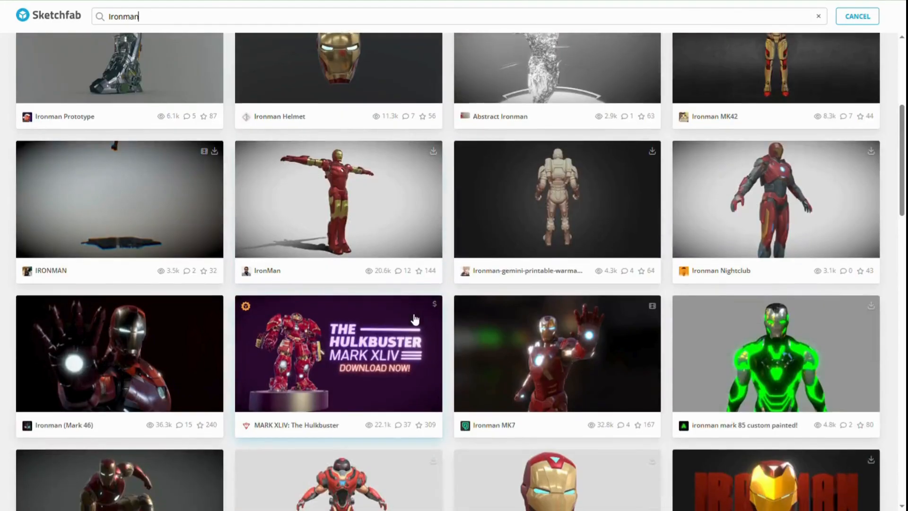
{"action": "scroll", "coordinate": [415, 318], "scroll_direction": "down", "scroll_amount": 12}
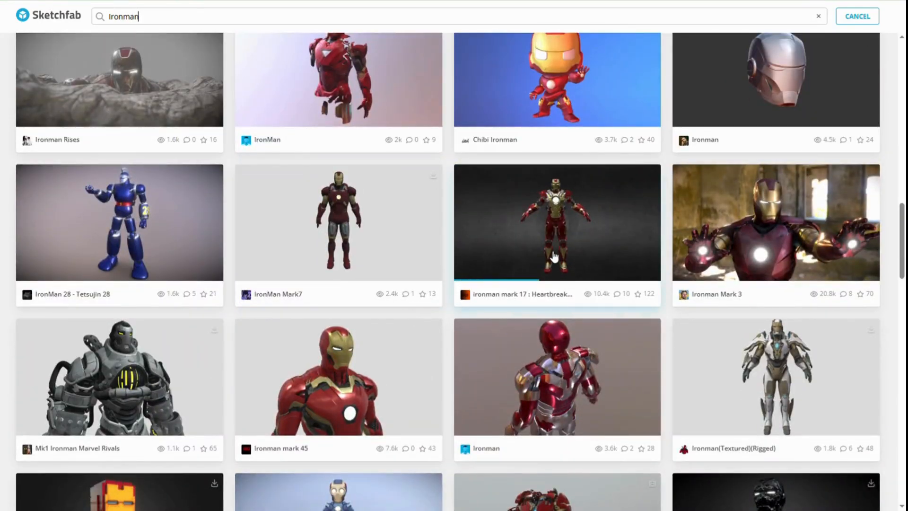
{"action": "left_click", "coordinate": [555, 255]}
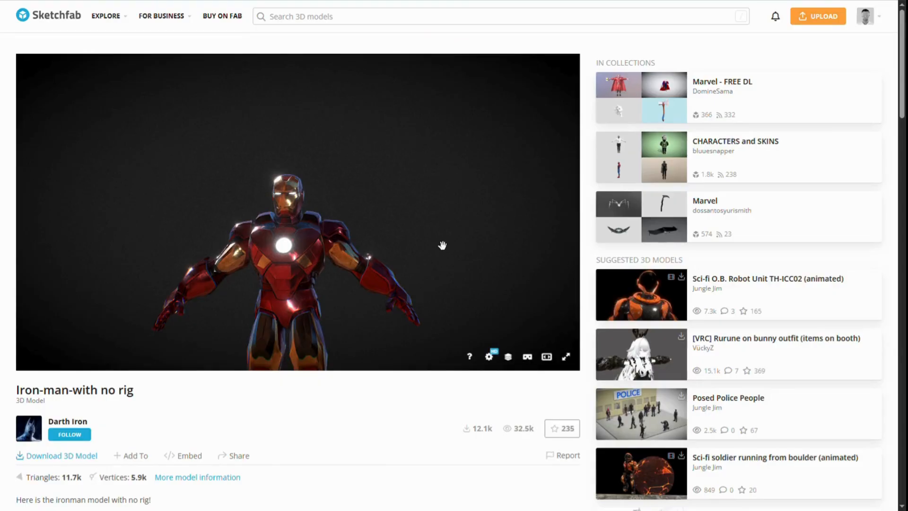
Step: Open the model's download options and choose the GLB converted format
{"action": "mouse_move", "coordinate": [376, 275]}
{"action": "left_mouse_down"}
{"action": "mouse_move", "coordinate": [339, 269]}
{"action": "mouse_move", "coordinate": [434, 223]}
{"action": "mouse_move", "coordinate": [371, 272]}
{"action": "left_mouse_up"}
{"action": "scroll", "coordinate": [402, 241], "scroll_direction": "up", "scroll_amount": 5}
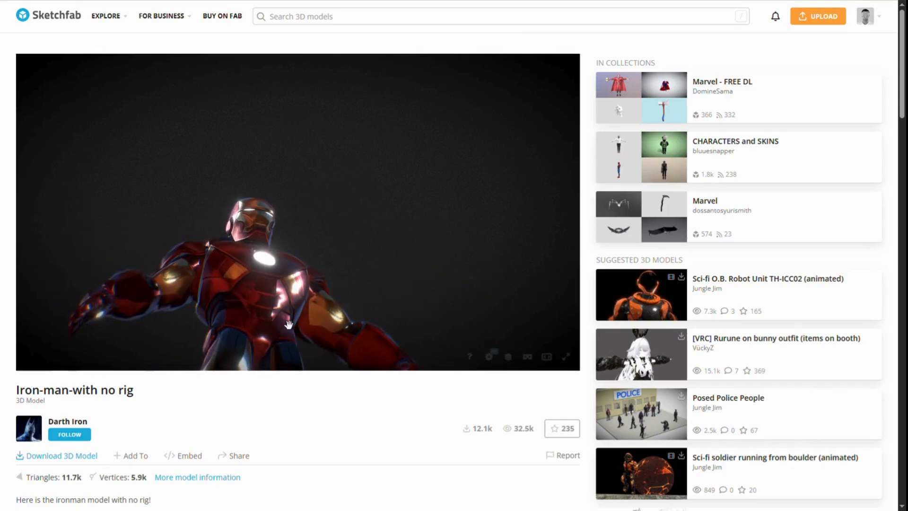
{"action": "scroll", "coordinate": [65, 353], "scroll_direction": "down", "scroll_amount": 3}
{"action": "left_click", "coordinate": [65, 350]}
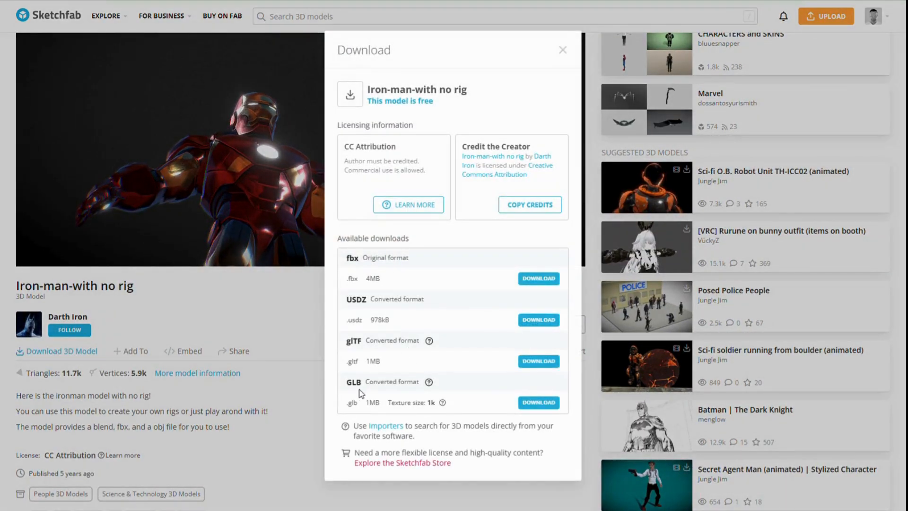
{"action": "left_click_drag", "start_coordinate": [345, 384], "coordinate": [364, 384]}
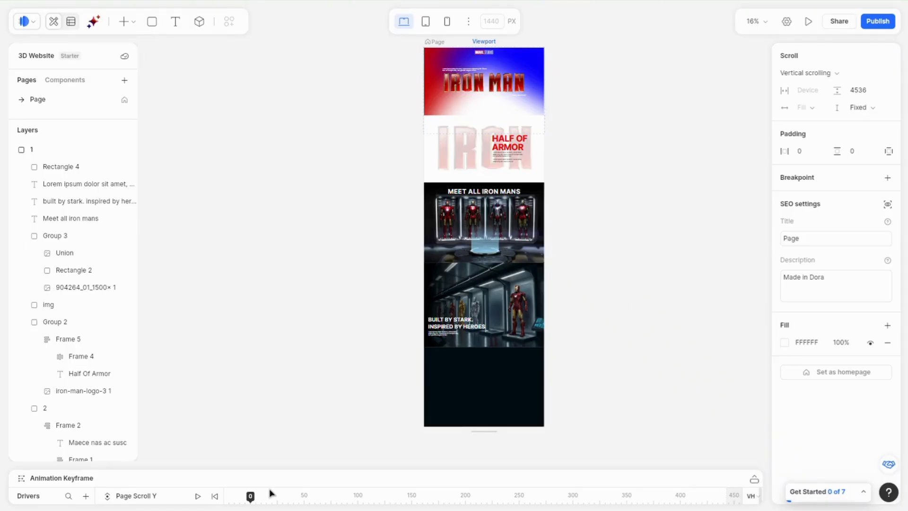
Step: Insert a 3D widget over the hero section and resize it to about 1444 × 761
{"action": "left_click", "coordinate": [199, 23]}
{"action": "left_click", "coordinate": [398, 95]}
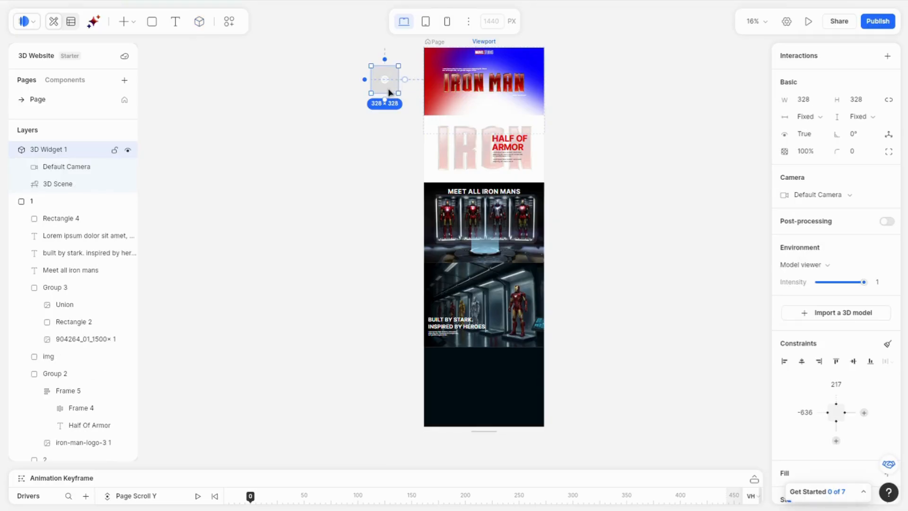
{"action": "scroll", "coordinate": [388, 83], "scroll_direction": "up", "scroll_amount": 3, "text": "ctrl"}
{"action": "middle_click_drag", "start_coordinate": [619, 86], "coordinate": [512, 196]}
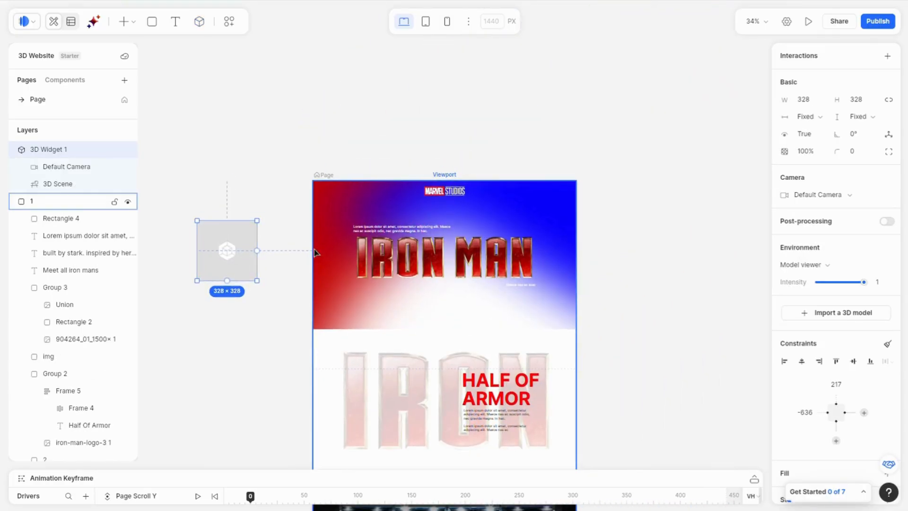
{"action": "scroll", "coordinate": [282, 255], "scroll_direction": "up", "scroll_amount": 3, "text": "ctrl"}
{"action": "left_click_drag", "start_coordinate": [209, 223], "coordinate": [412, 153]}
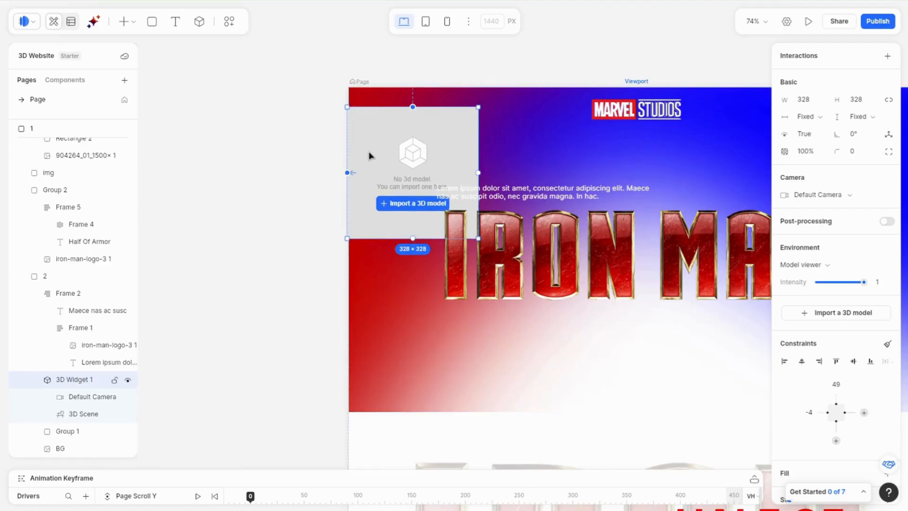
{"action": "scroll", "coordinate": [370, 157], "scroll_direction": "down", "scroll_amount": 3, "text": "ctrl"}
{"action": "left_click_drag", "start_coordinate": [426, 197], "coordinate": [664, 293]}
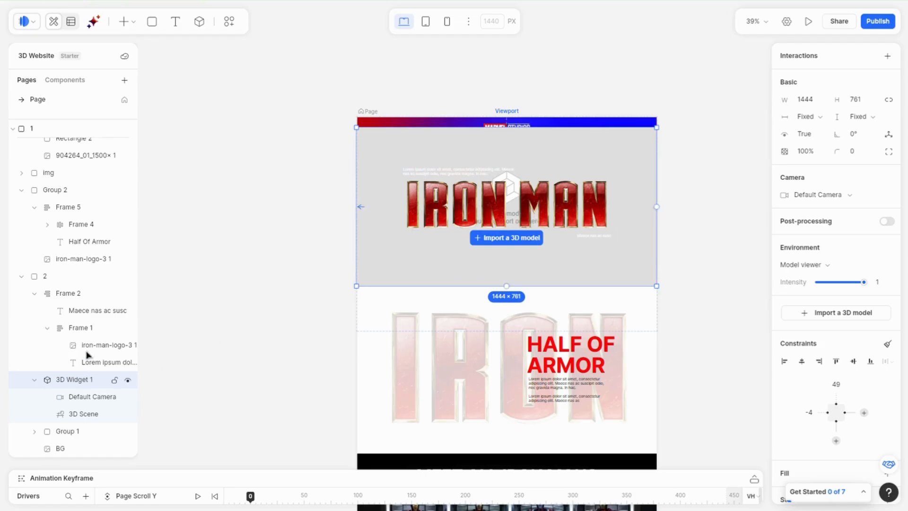
Step: Move the 3D Widget 1 layer to the top of frame 1 in the layer list
{"action": "left_click_drag", "start_coordinate": [86, 355], "coordinate": [63, 272]}
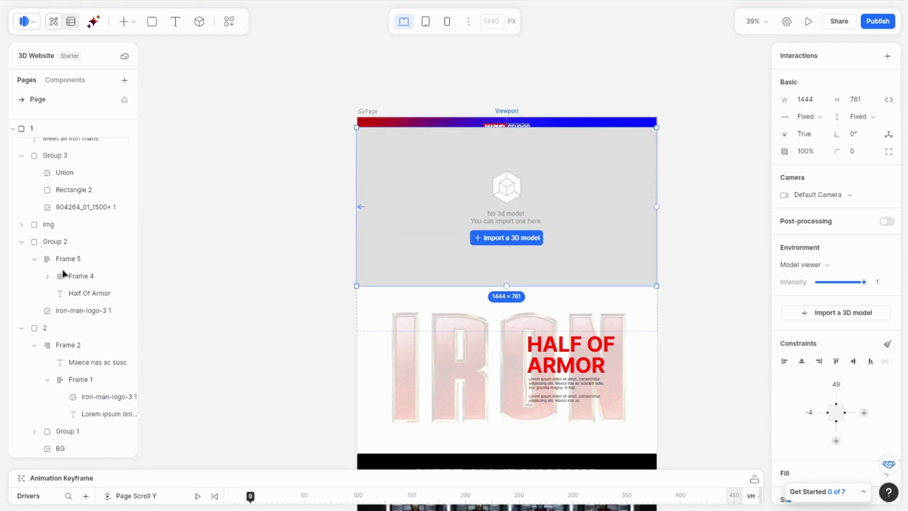
{"action": "scroll", "coordinate": [63, 241], "scroll_direction": "up", "scroll_amount": 3}
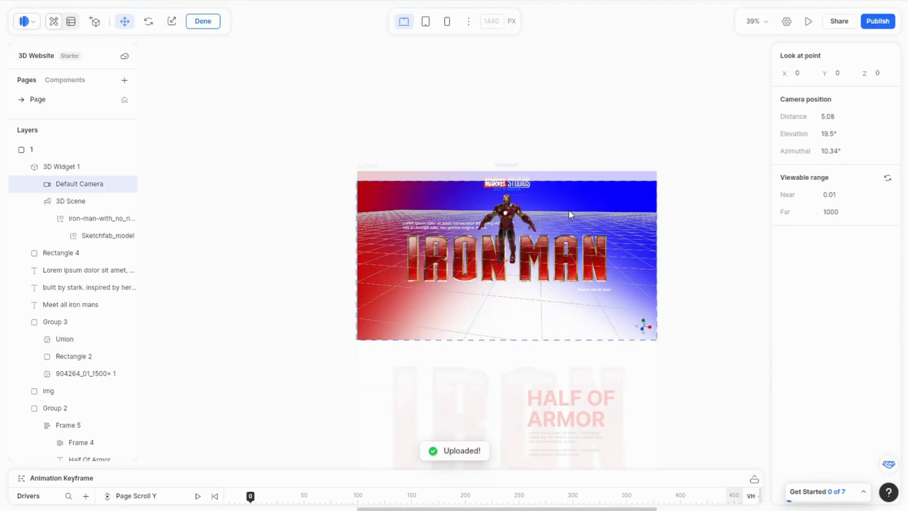
Step: Set the default camera's look-at point Y to 1 and move the camera closer to the Iron Man model
{"action": "left_click", "coordinate": [844, 78]}
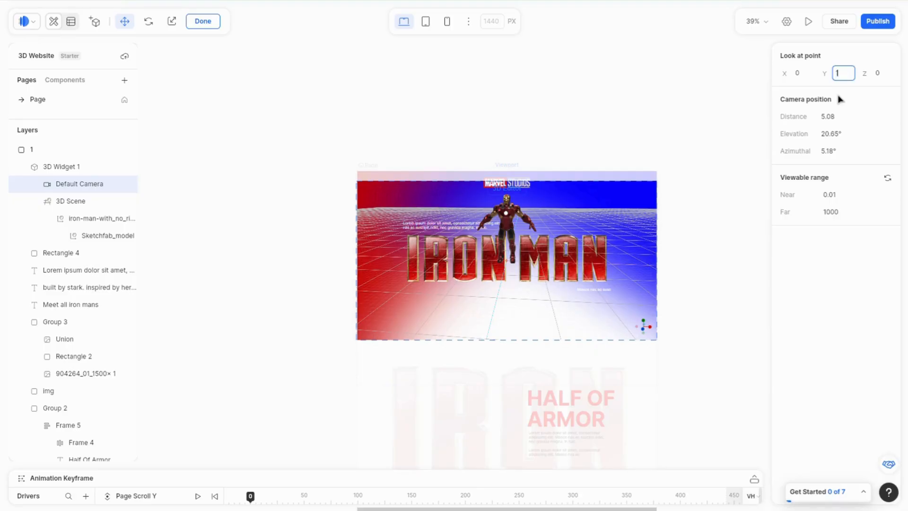
{"action": "key", "text": "Return"}
{"action": "scroll", "coordinate": [512, 271], "scroll_direction": "up", "scroll_amount": 5}
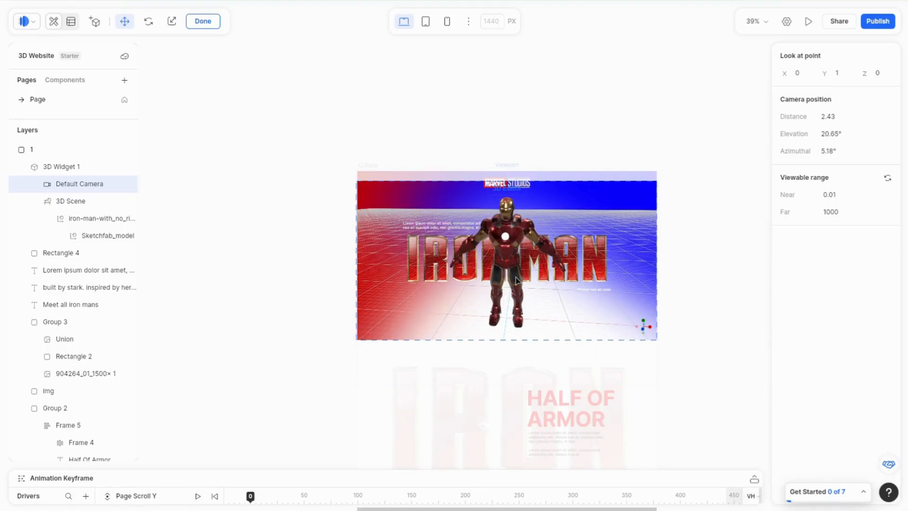
{"action": "left_click_drag", "start_coordinate": [520, 270], "coordinate": [523, 261]}
{"action": "scroll", "coordinate": [509, 284], "scroll_direction": "up", "scroll_amount": 2}
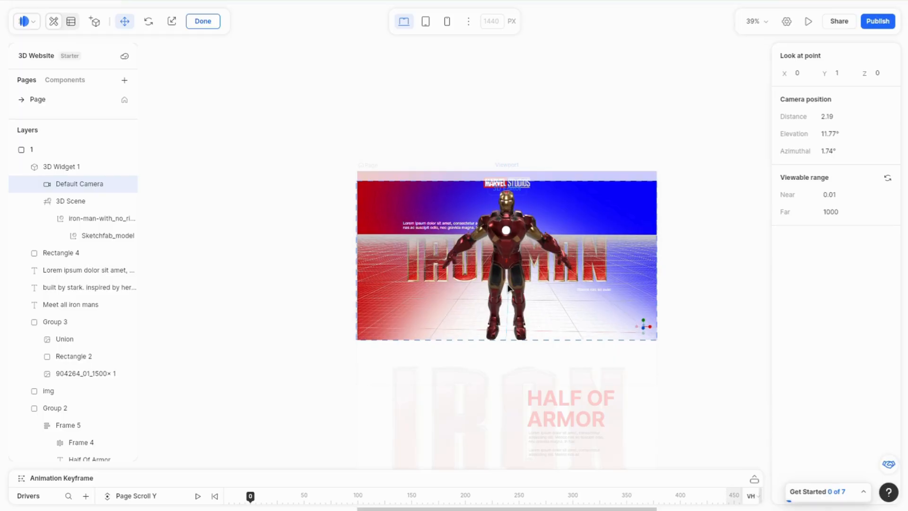
Step: Set the camera's look-at point Y to 0.9
{"action": "left_click", "coordinate": [847, 77]}
{"action": "type", "text": "0.9"}
{"action": "key", "text": "Return"}
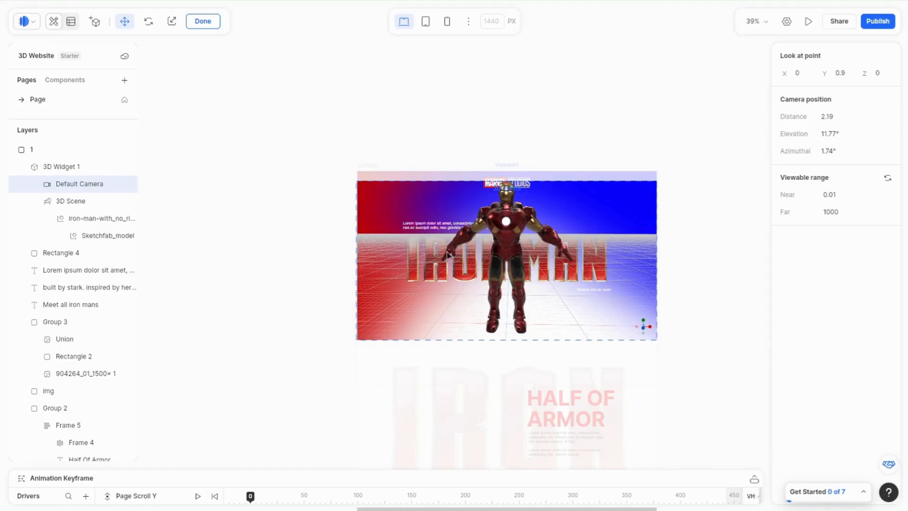
Step: Pin 3D Widget 1's top constraint to the Viewport top and open its Default Camera settings
{"action": "left_click", "coordinate": [77, 169]}
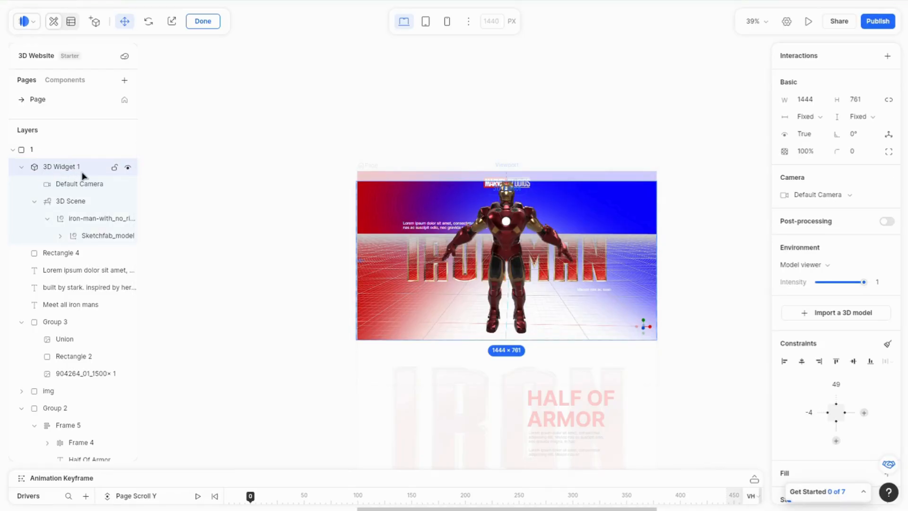
{"action": "left_click", "coordinate": [260, 148]}
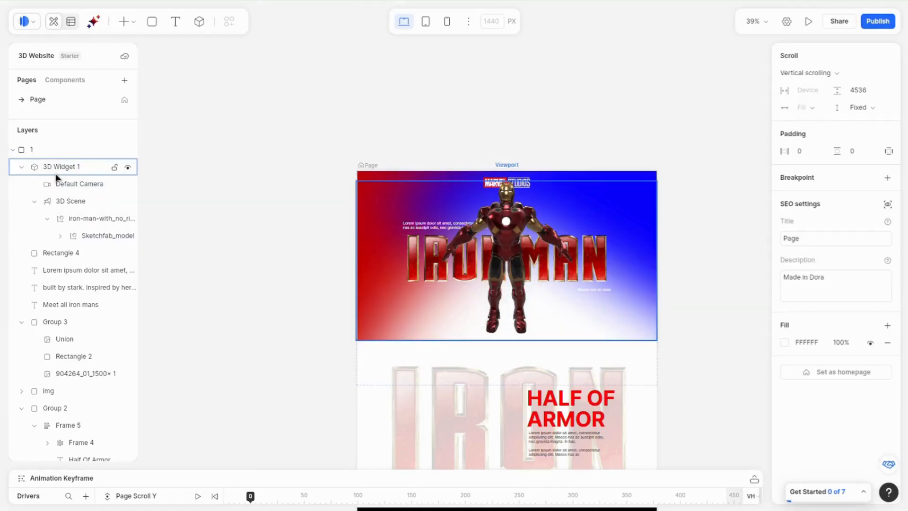
{"action": "left_click", "coordinate": [56, 171]}
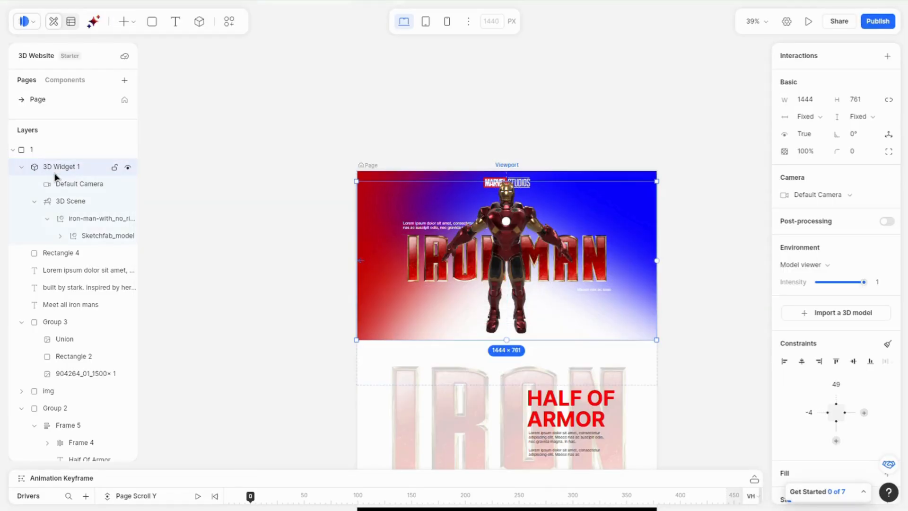
{"action": "left_click", "coordinate": [513, 179]}
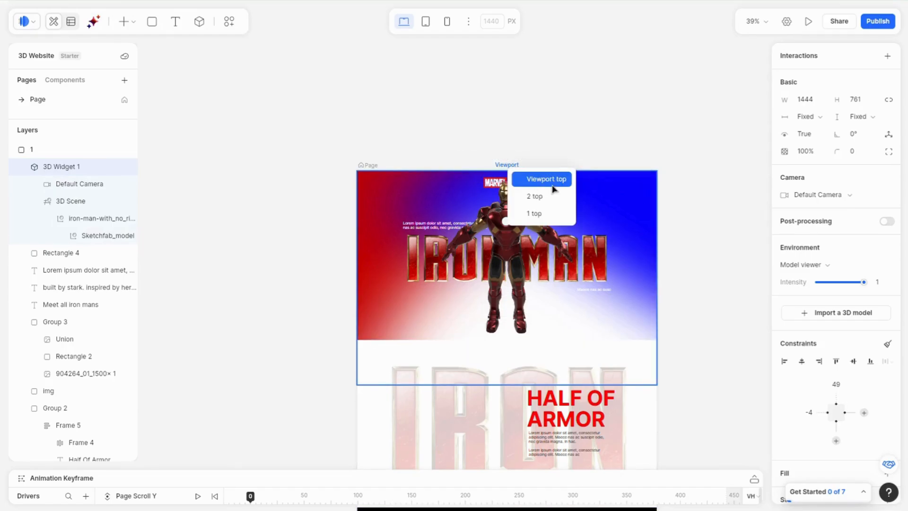
{"action": "left_click", "coordinate": [552, 185]}
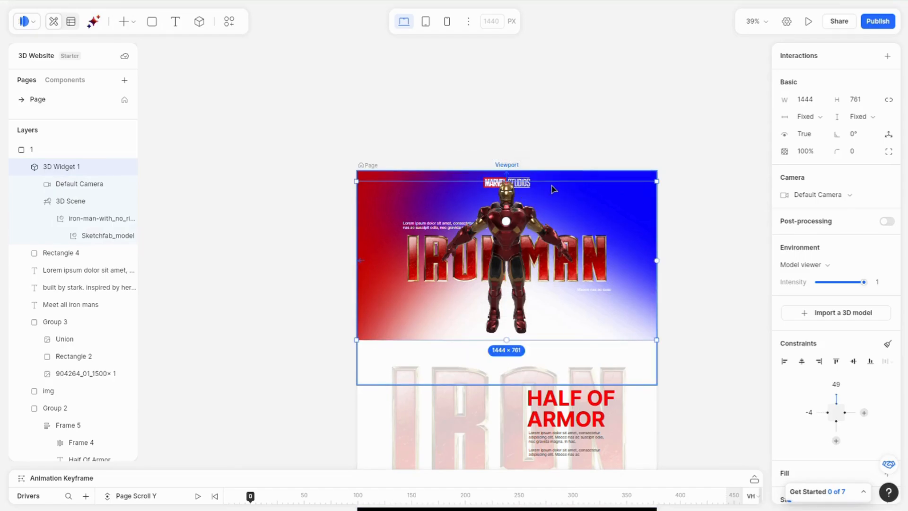
{"action": "left_click", "coordinate": [76, 185]}
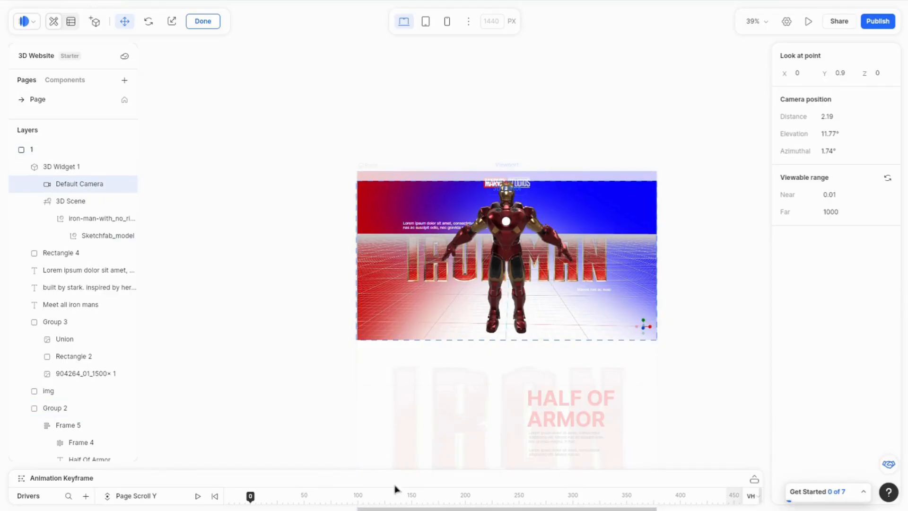
Step: Open the animation keyframe timeline and add a Default Camera keyframe at scroll position 0
{"action": "left_click", "coordinate": [755, 481]}
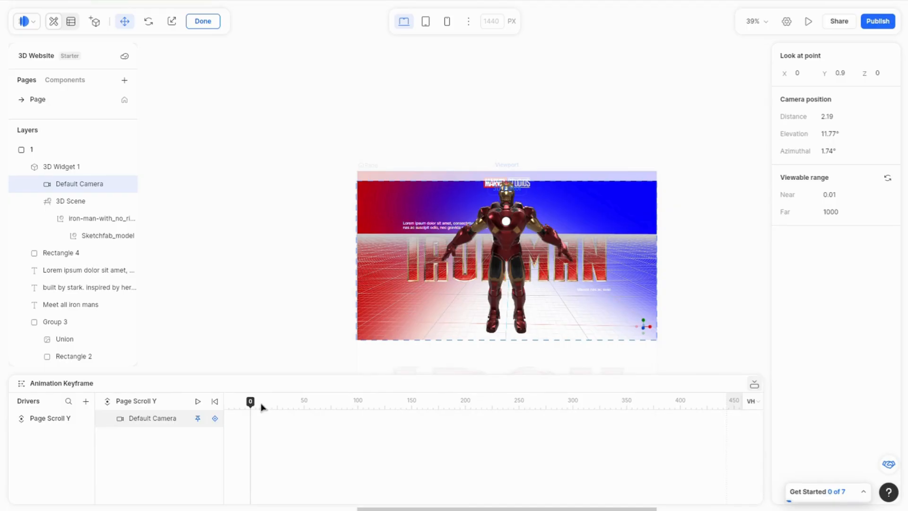
{"action": "mouse_move", "coordinate": [262, 408]}
{"action": "left_mouse_down"}
{"action": "mouse_move", "coordinate": [283, 405]}
{"action": "mouse_move", "coordinate": [253, 412]}
{"action": "left_mouse_up"}
{"action": "key", "text": "Escape"}
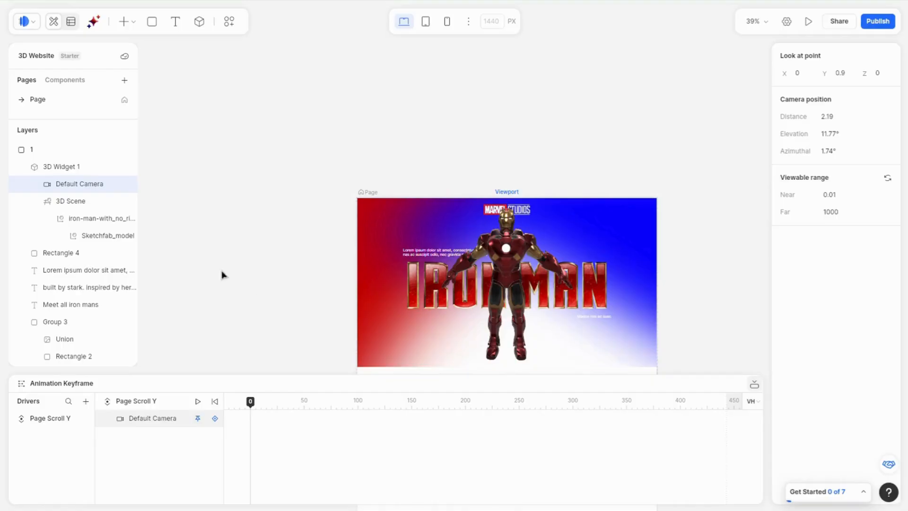
{"action": "double_click", "coordinate": [65, 185]}
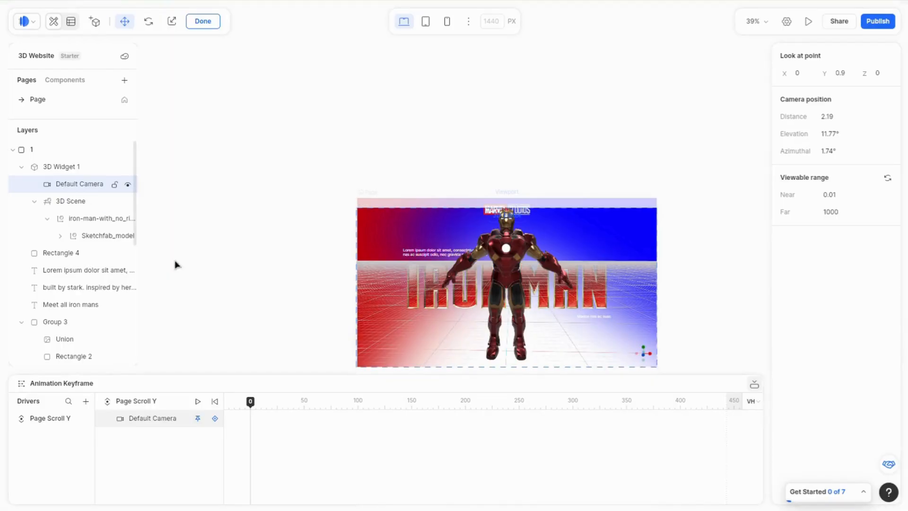
{"action": "left_click", "coordinate": [218, 421]}
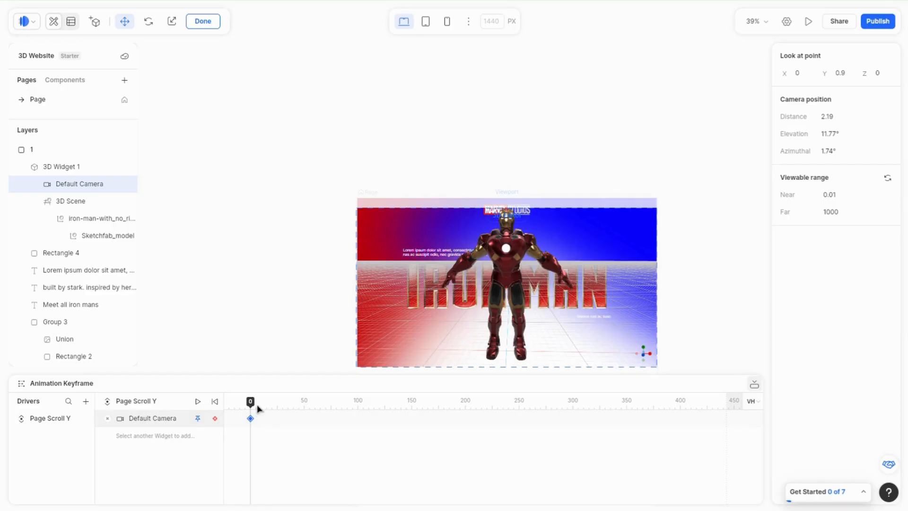
Step: Move the playhead to scroll position 37 and add a Default Camera keyframe there
{"action": "left_click_drag", "start_coordinate": [258, 407], "coordinate": [294, 411]}
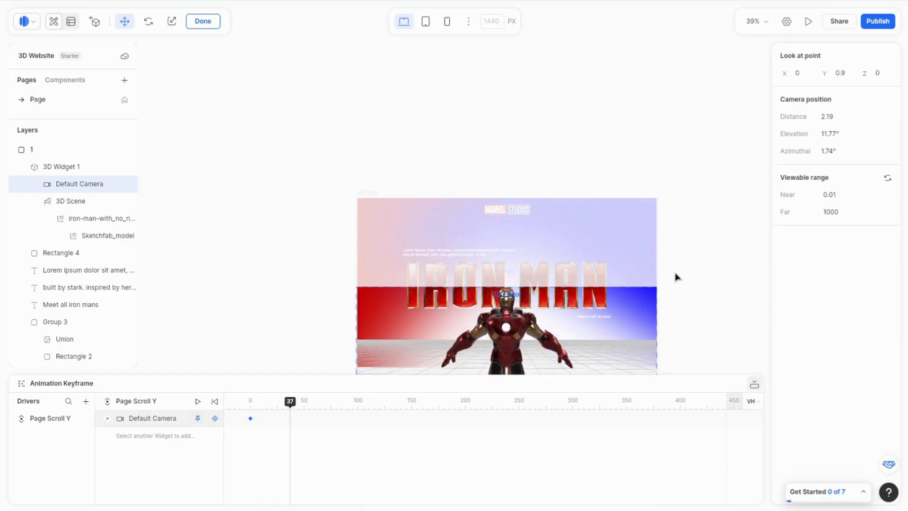
{"action": "scroll", "coordinate": [676, 277], "scroll_direction": "down", "scroll_amount": 5}
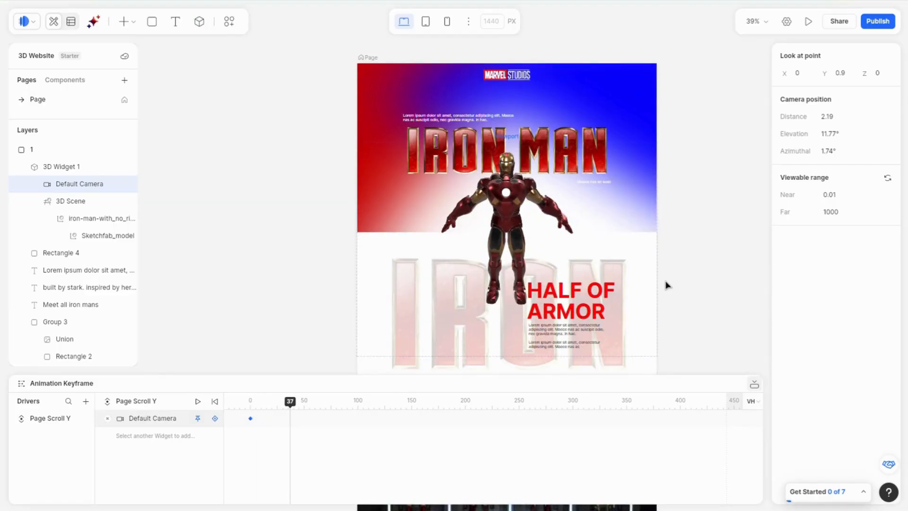
{"action": "scroll", "coordinate": [667, 285], "scroll_direction": "down", "scroll_amount": 1}
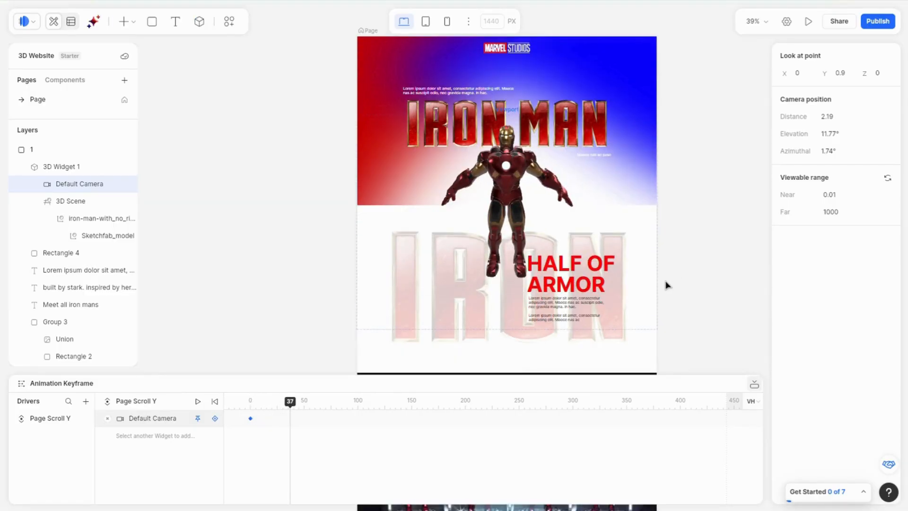
{"action": "left_click", "coordinate": [215, 418]}
Step: Set the camera's look-at point X to 0.5 and orbit the view to a side angle of Iron Man
{"action": "double_click", "coordinate": [517, 188]}
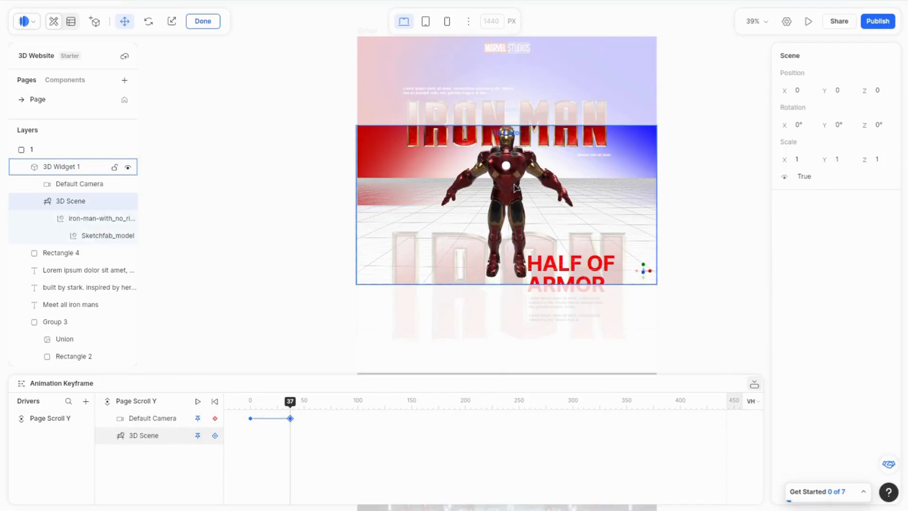
{"action": "scroll", "coordinate": [507, 194], "scroll_direction": "down", "scroll_amount": 4}
{"action": "left_click_drag", "start_coordinate": [509, 196], "coordinate": [540, 213]}
{"action": "scroll", "coordinate": [501, 191], "scroll_direction": "up", "scroll_amount": 2}
{"action": "left_click", "coordinate": [808, 74]}
{"action": "key", "text": "Return"}
{"action": "left_click", "coordinate": [804, 75]}
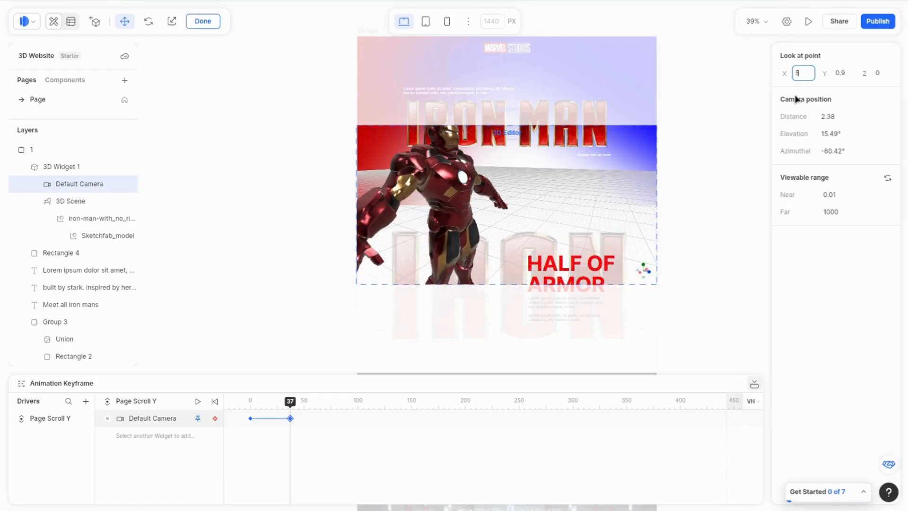
{"action": "type", "text": "5"}
{"action": "key", "text": "Return"}
{"action": "left_click", "coordinate": [806, 77]}
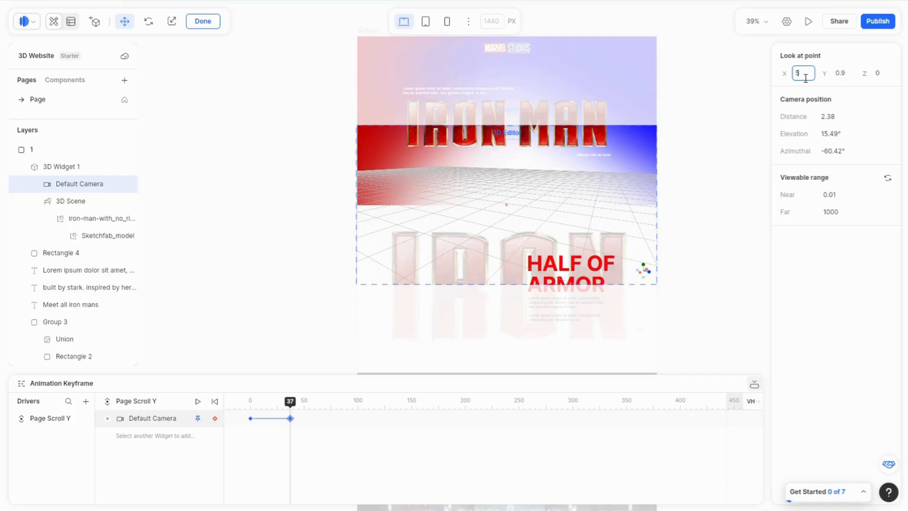
{"action": "key", "text": "Return"}
{"action": "left_click_drag", "start_coordinate": [497, 206], "coordinate": [438, 195]}
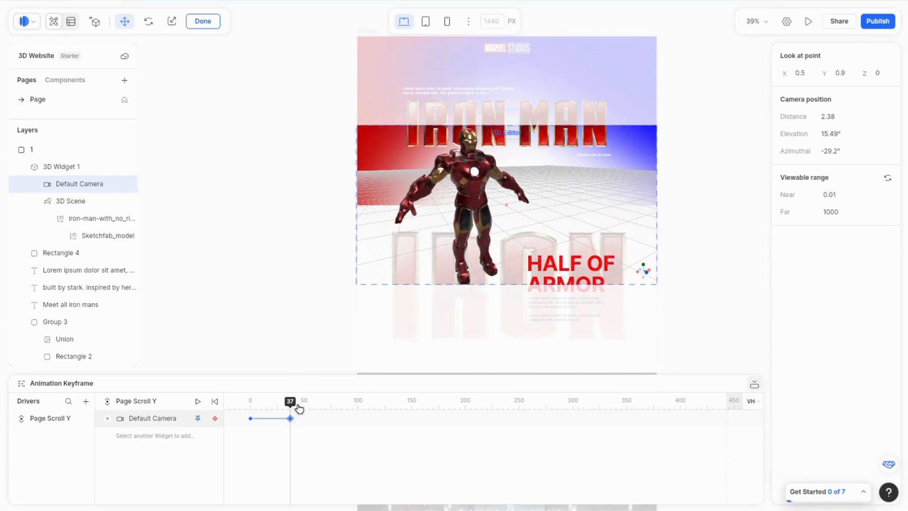
Step: At scroll position 75, key the camera with look-at X set to 0.8 and the view orbited closer around the model
{"action": "left_click_drag", "start_coordinate": [297, 409], "coordinate": [334, 412]}
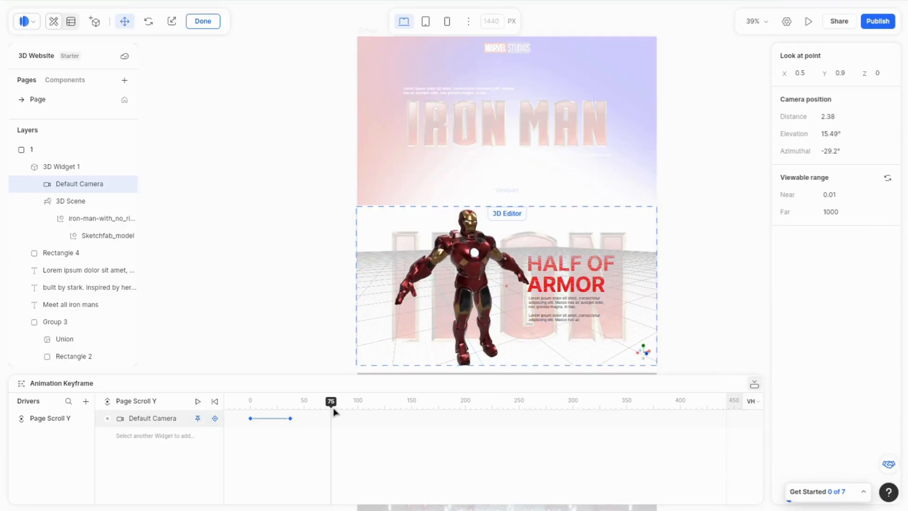
{"action": "left_click", "coordinate": [215, 419]}
{"action": "left_click_drag", "start_coordinate": [473, 281], "coordinate": [502, 287]}
{"action": "left_click", "coordinate": [801, 74]}
{"action": "type", "text": "0"}
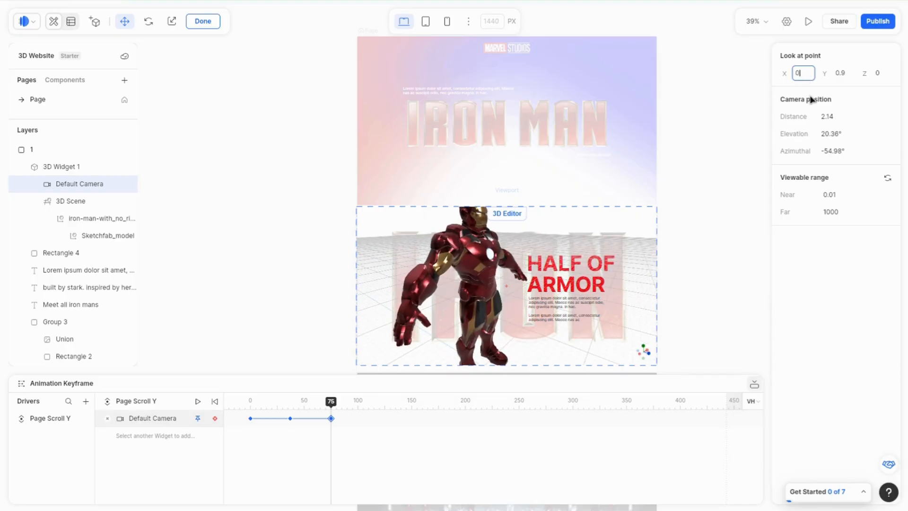
{"action": "type", "text": ".8"}
{"action": "key", "text": "Return"}
{"action": "left_click_drag", "start_coordinate": [440, 241], "coordinate": [449, 256]}
{"action": "left_click_drag", "start_coordinate": [477, 298], "coordinate": [439, 306]}
{"action": "scroll", "coordinate": [474, 297], "scroll_direction": "down", "scroll_amount": 2}
{"action": "key", "text": "Escape"}
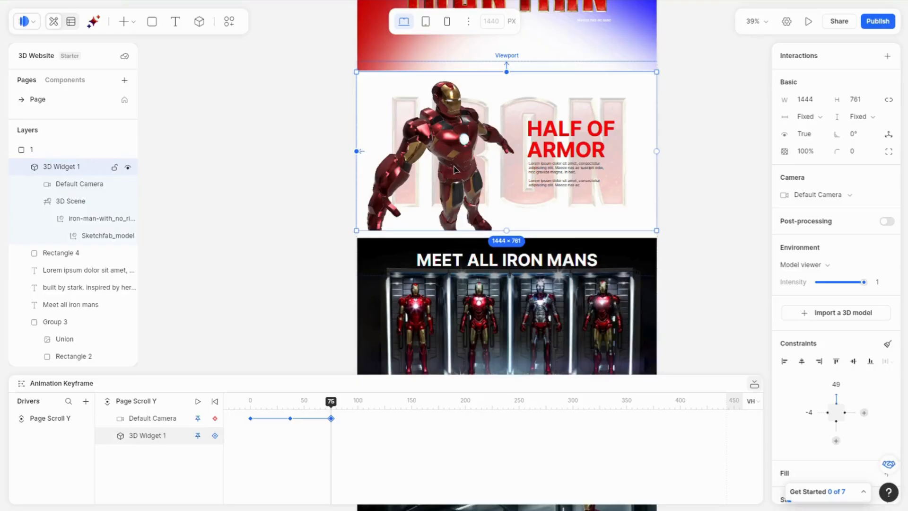
{"action": "left_click", "coordinate": [71, 184]}
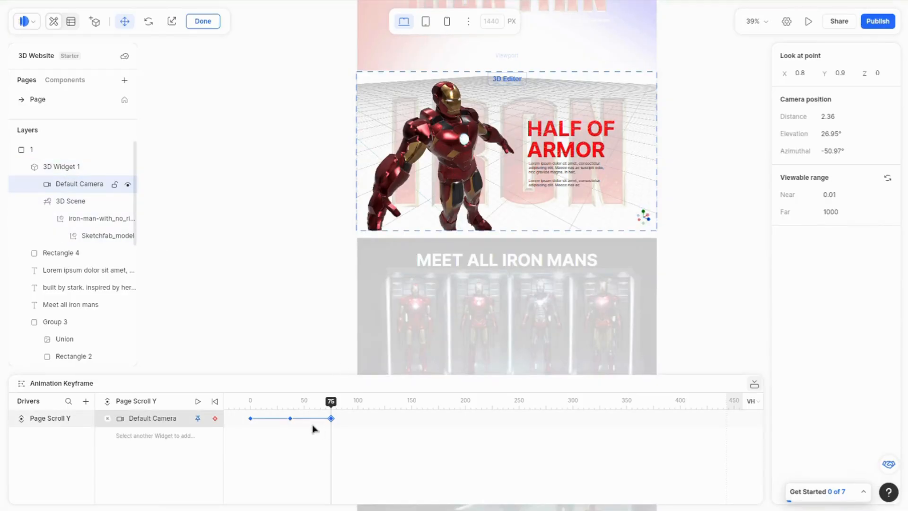
Step: At scroll position 124, key the camera, zoom it out, orbit to a front view and set look-at X to 0
{"action": "left_click_drag", "start_coordinate": [339, 412], "coordinate": [387, 418]}
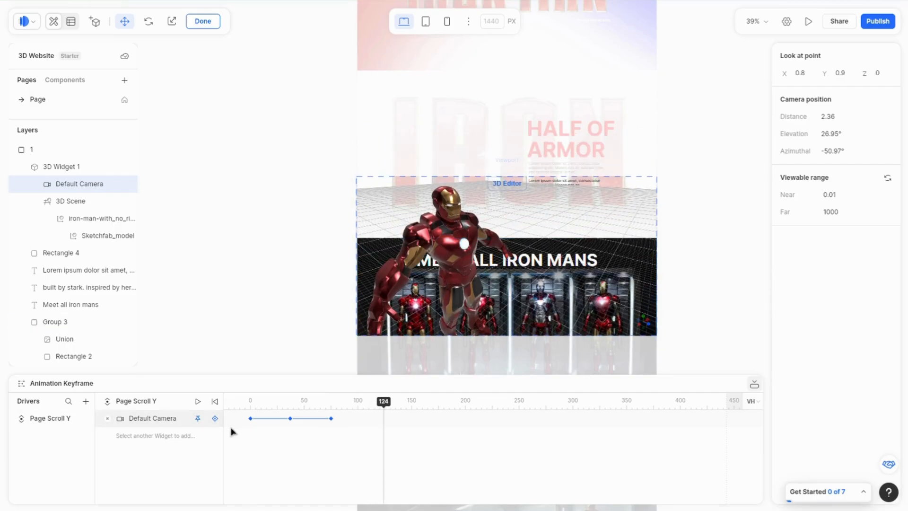
{"action": "left_click", "coordinate": [215, 419]}
{"action": "scroll", "coordinate": [445, 248], "scroll_direction": "down", "scroll_amount": 3}
{"action": "scroll", "coordinate": [444, 247], "scroll_direction": "down", "scroll_amount": 2}
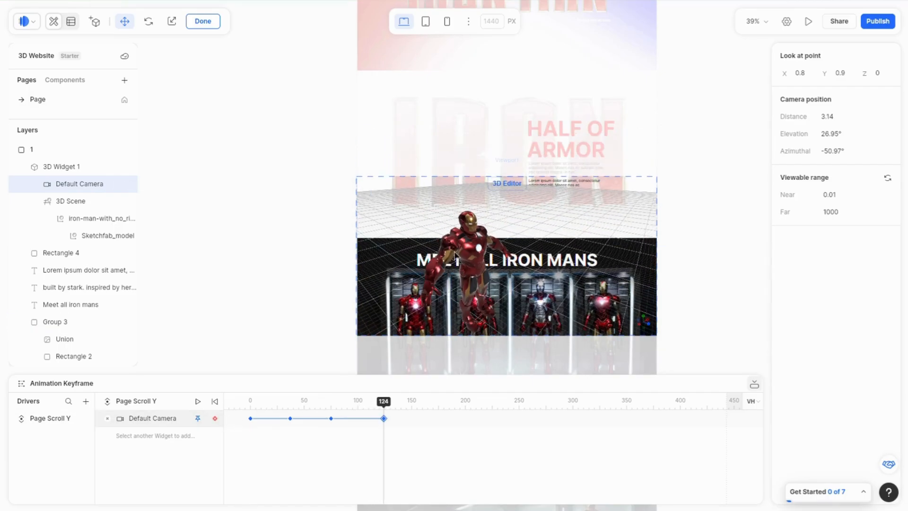
{"action": "left_click_drag", "start_coordinate": [445, 255], "coordinate": [431, 238]}
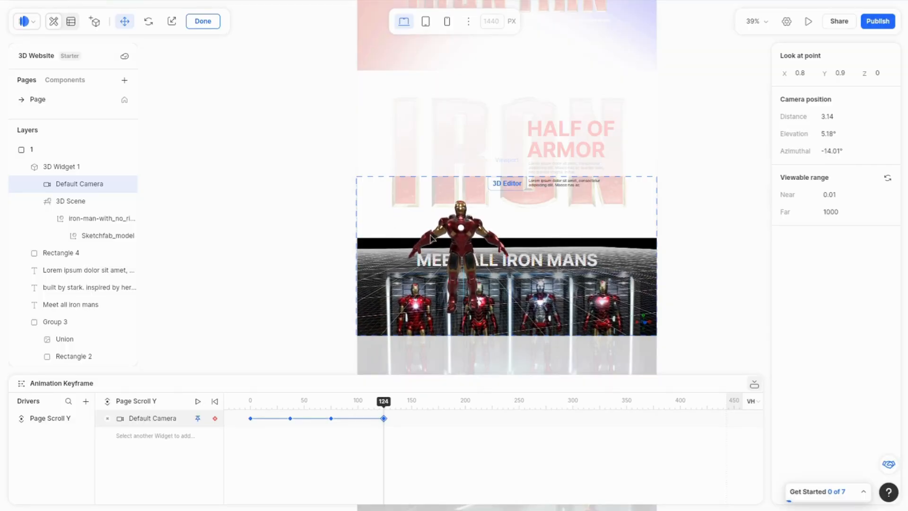
{"action": "scroll", "coordinate": [447, 245], "scroll_direction": "up", "scroll_amount": 2}
{"action": "left_click", "coordinate": [799, 73]}
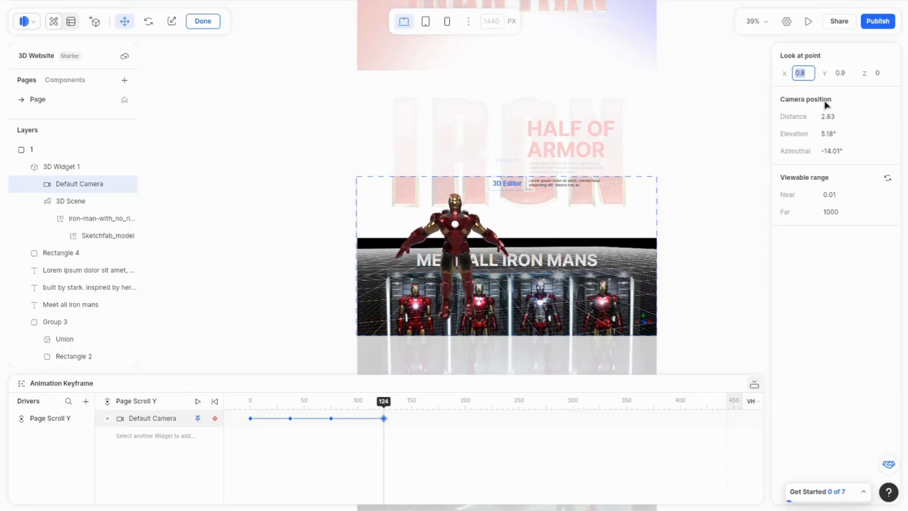
{"action": "type", "text": "0"}
{"action": "key", "text": "Return"}
{"action": "mouse_move", "coordinate": [494, 275]}
{"action": "left_mouse_down"}
{"action": "mouse_move", "coordinate": [483, 270]}
{"action": "mouse_move", "coordinate": [493, 270]}
{"action": "left_mouse_up"}
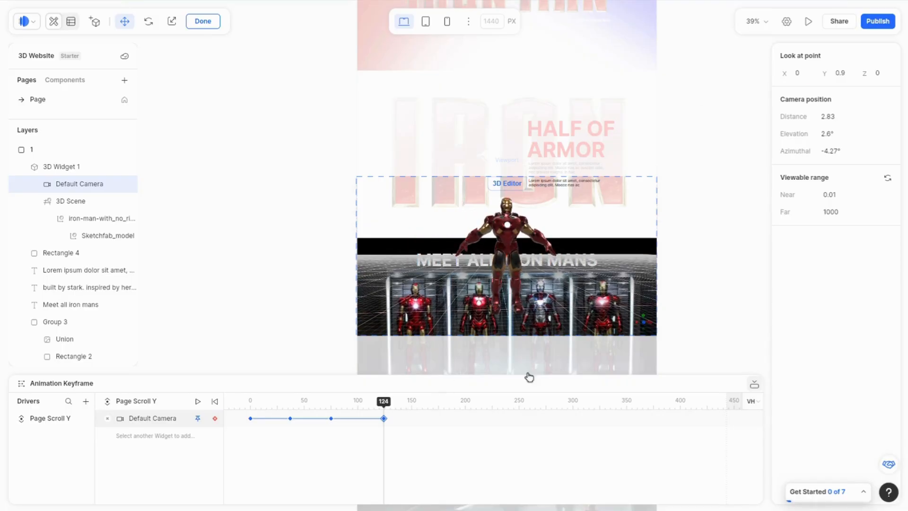
{"action": "left_click", "coordinate": [717, 270]}
Step: Move the playhead to scroll position 170 and add a Default Camera keyframe
{"action": "scroll", "coordinate": [717, 269], "scroll_direction": "down", "scroll_amount": 5}
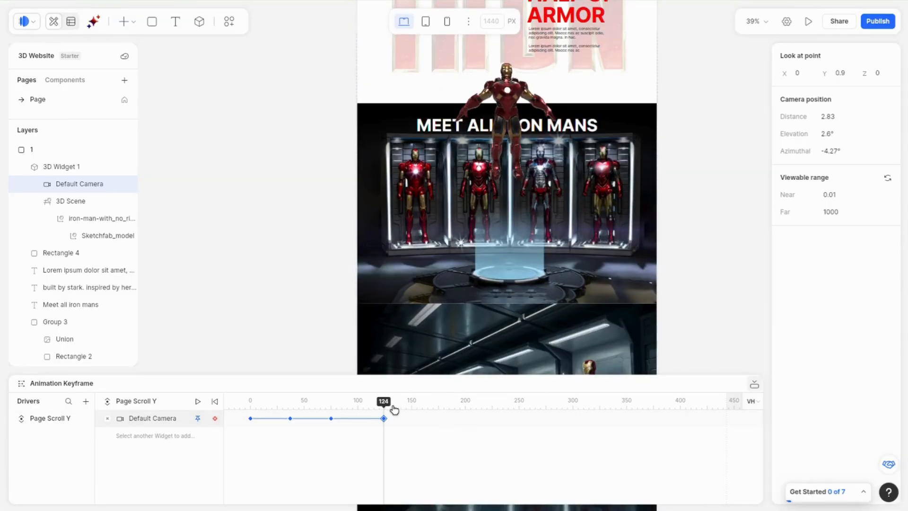
{"action": "left_click_drag", "start_coordinate": [394, 409], "coordinate": [436, 411]}
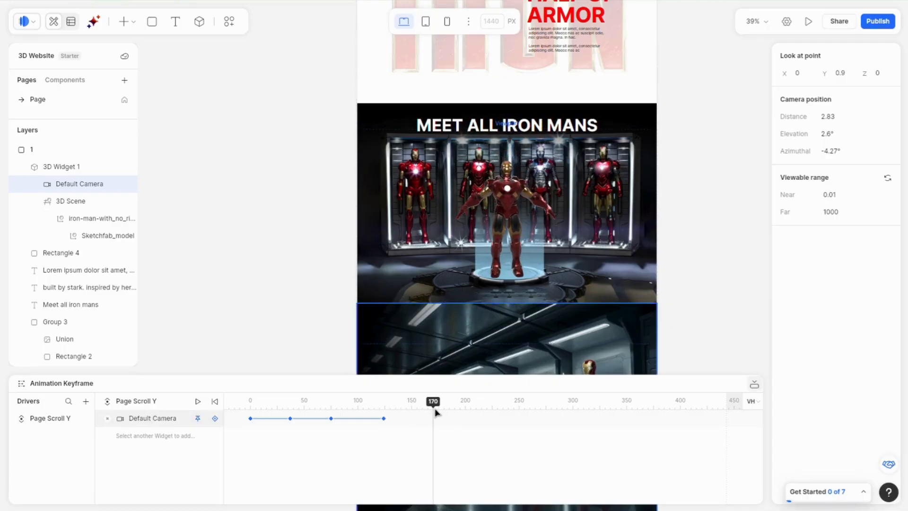
{"action": "left_click", "coordinate": [249, 418]}
{"action": "left_click", "coordinate": [215, 419]}
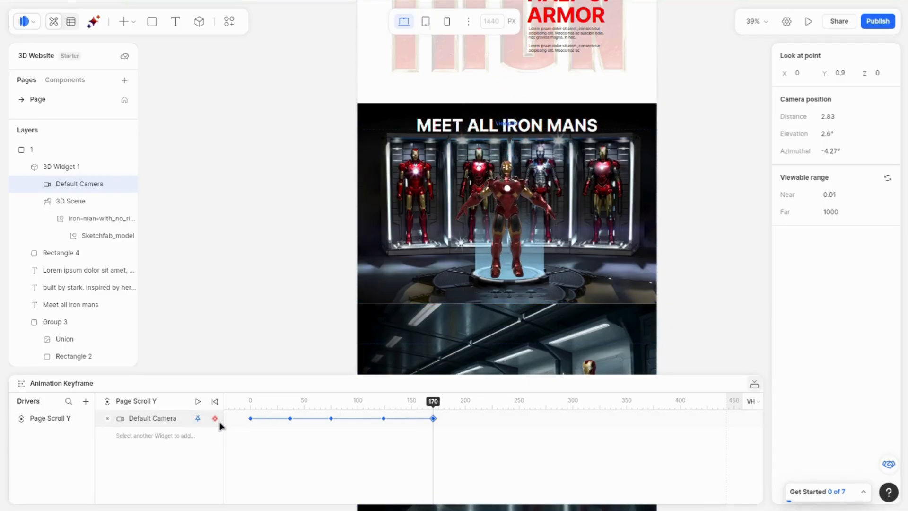
Step: At scroll position 222, key the camera and orbit it to view the model from slightly below and to the side
{"action": "double_click", "coordinate": [80, 184]}
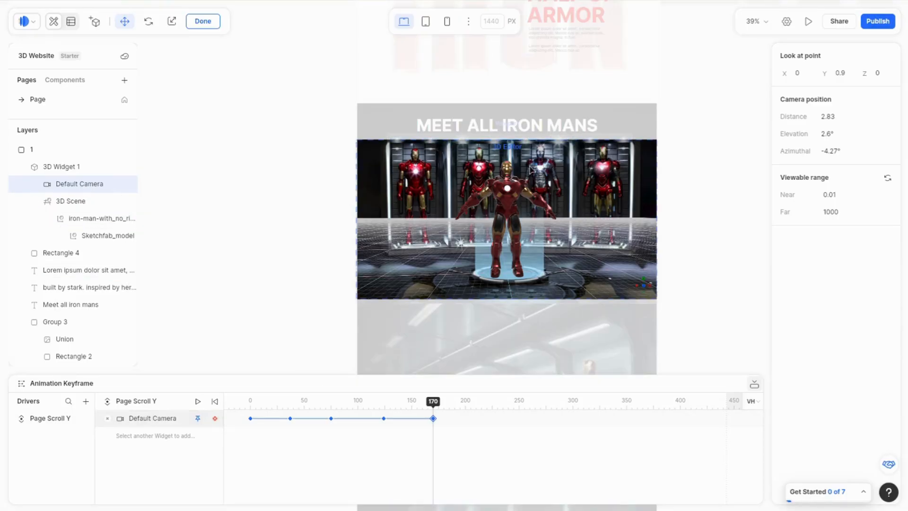
{"action": "left_click", "coordinate": [514, 223]}
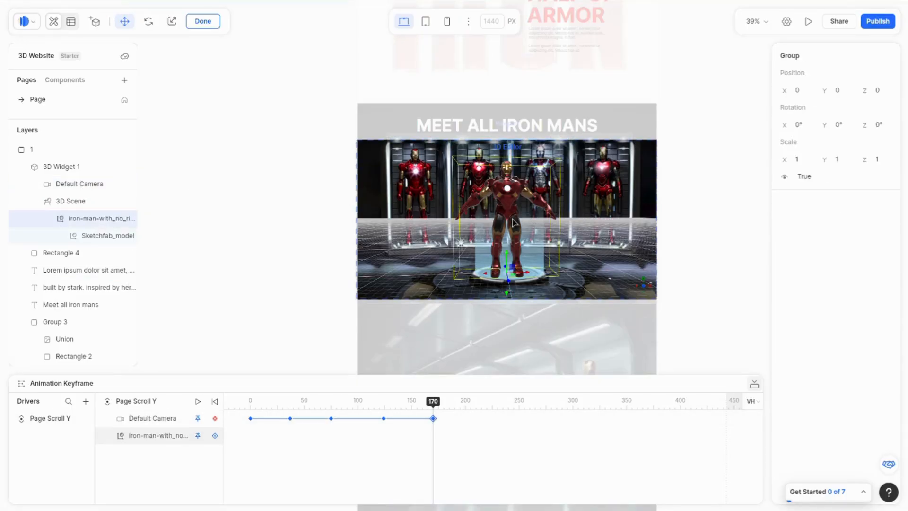
{"action": "left_click", "coordinate": [78, 184]}
{"action": "scroll", "coordinate": [710, 262], "scroll_direction": "down", "scroll_amount": 5}
{"action": "double_click", "coordinate": [80, 185]}
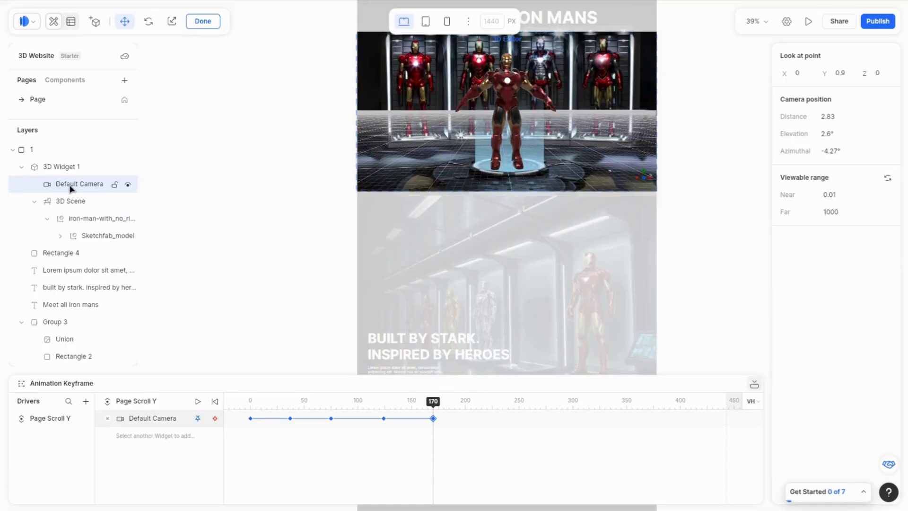
{"action": "left_click_drag", "start_coordinate": [433, 401], "coordinate": [493, 418]}
{"action": "left_click", "coordinate": [215, 418]}
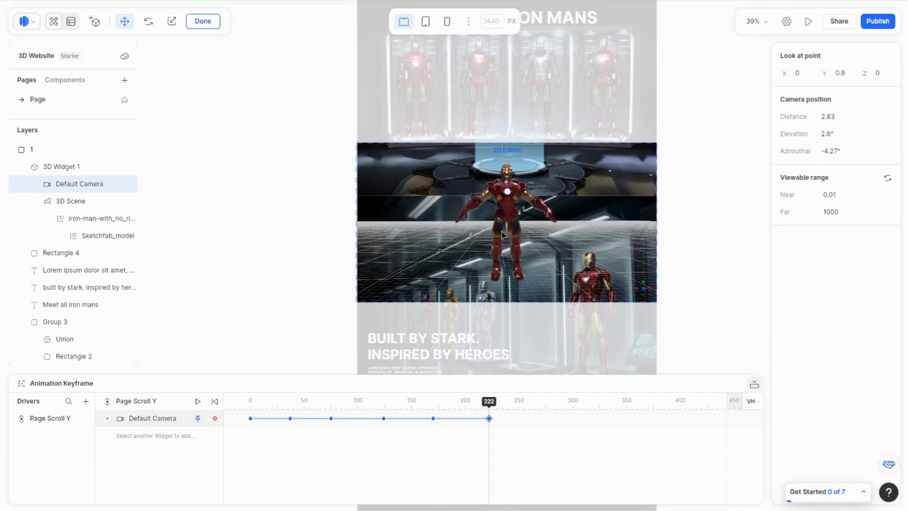
{"action": "left_click", "coordinate": [520, 240]}
{"action": "left_click", "coordinate": [80, 184]}
{"action": "mouse_move", "coordinate": [440, 227]}
{"action": "left_mouse_down"}
{"action": "mouse_move", "coordinate": [475, 233]}
{"action": "mouse_move", "coordinate": [449, 238]}
{"action": "left_mouse_up"}
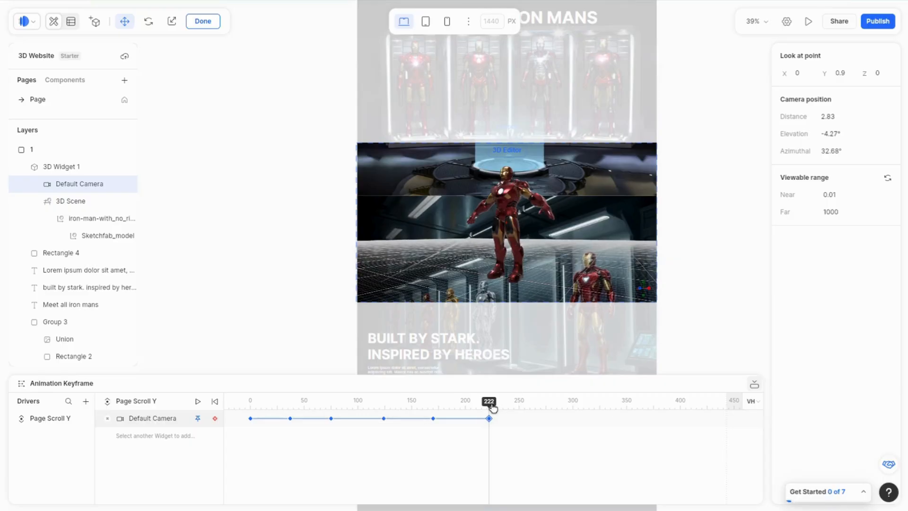
Step: At scroll position 265, key the camera with look-at X set to -0.4 and the camera zoomed out slightly
{"action": "left_click_drag", "start_coordinate": [493, 408], "coordinate": [536, 408]}
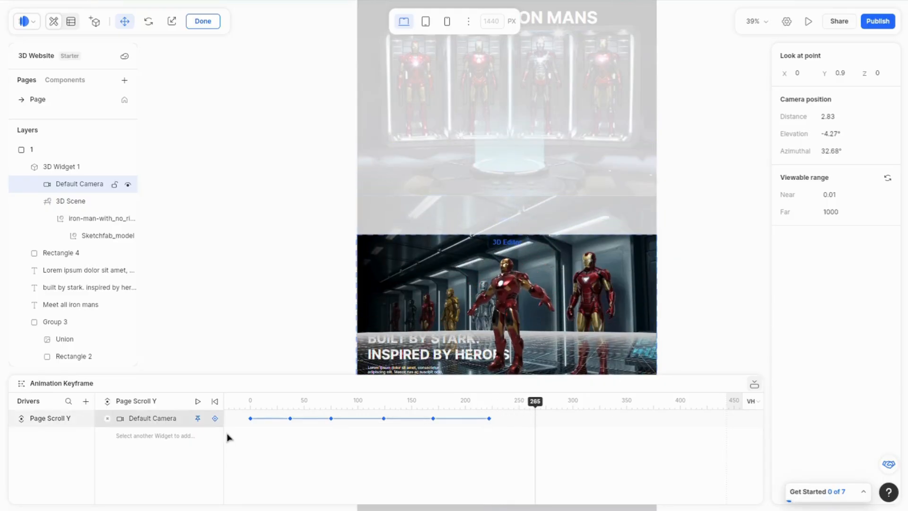
{"action": "left_click", "coordinate": [214, 418]}
{"action": "left_click", "coordinate": [509, 290]}
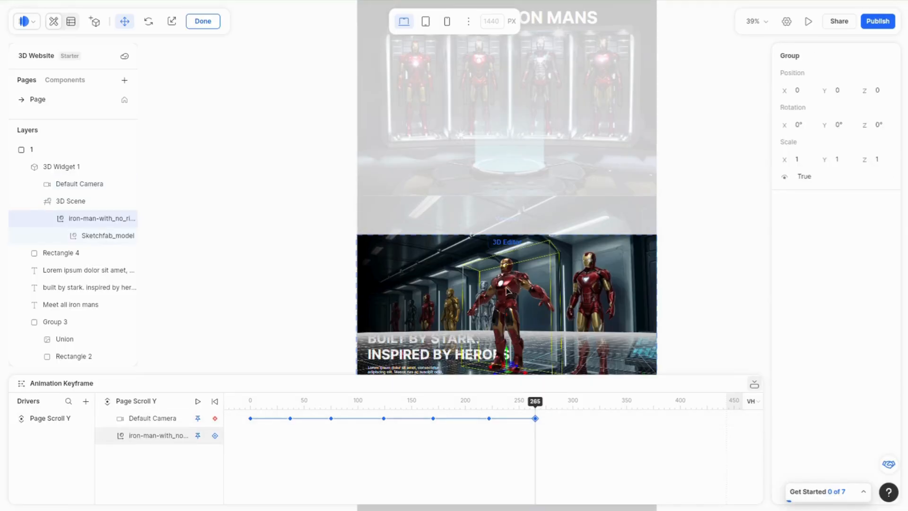
{"action": "left_click", "coordinate": [78, 184]}
{"action": "left_click", "coordinate": [802, 74]}
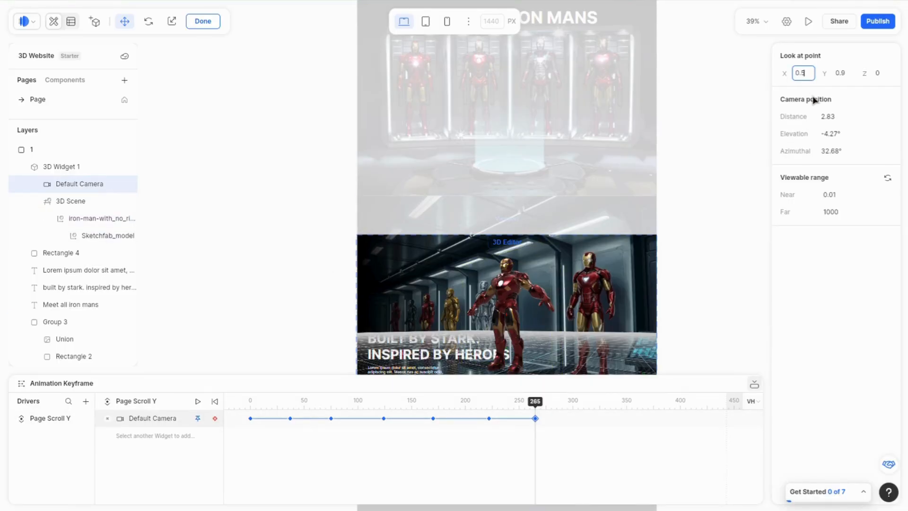
{"action": "key", "text": "Return"}
{"action": "type", "text": "-0"}
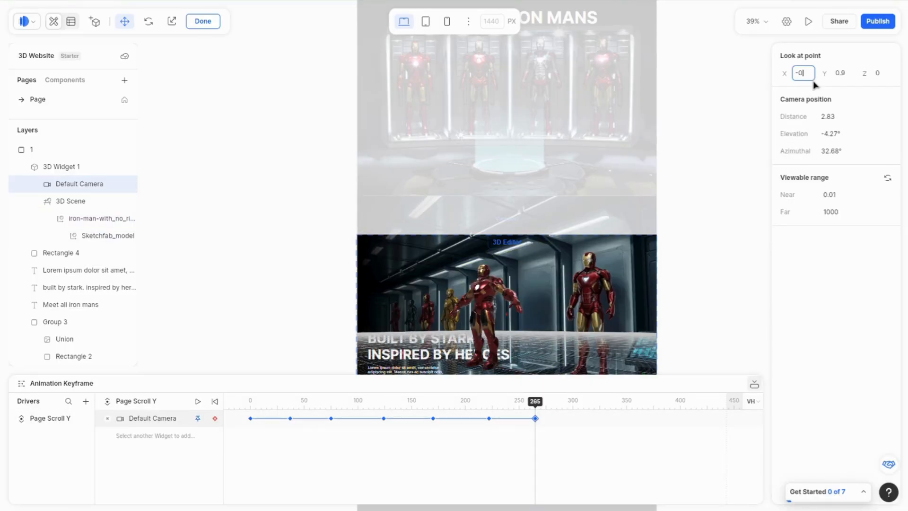
{"action": "type", "text": ".2"}
{"action": "key", "text": "Return"}
{"action": "scroll", "coordinate": [509, 297], "scroll_direction": "down", "scroll_amount": 1}
{"action": "left_click_drag", "start_coordinate": [514, 307], "coordinate": [512, 306]}
{"action": "left_click", "coordinate": [808, 75]}
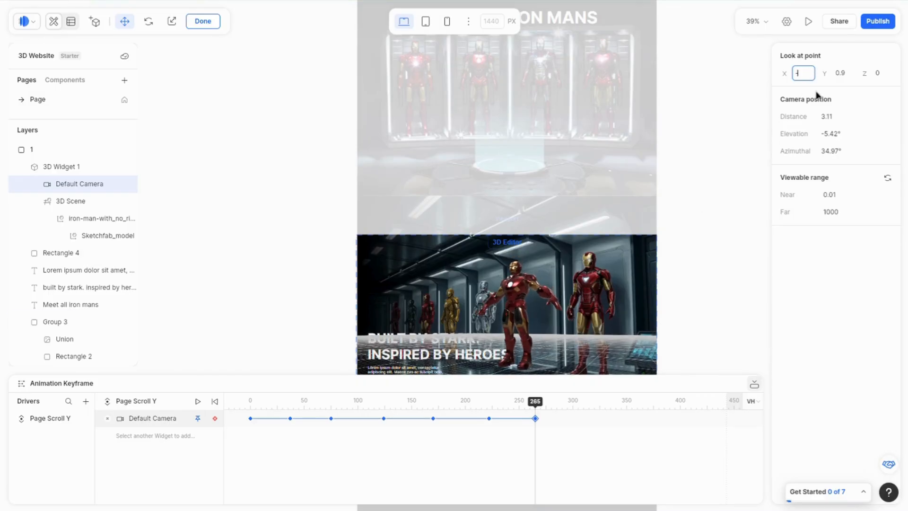
{"action": "key", "text": "Return"}
{"action": "scroll", "coordinate": [527, 328], "scroll_direction": "down", "scroll_amount": 1}
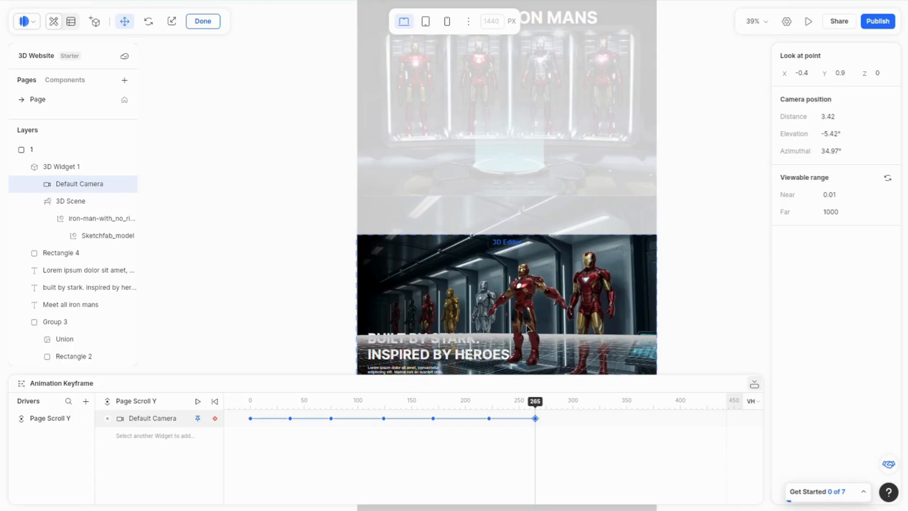
{"action": "left_click", "coordinate": [695, 310]}
Step: Move the playhead to scroll position 314 and add a Default Camera keyframe
{"action": "scroll", "coordinate": [693, 308], "scroll_direction": "down", "scroll_amount": 6}
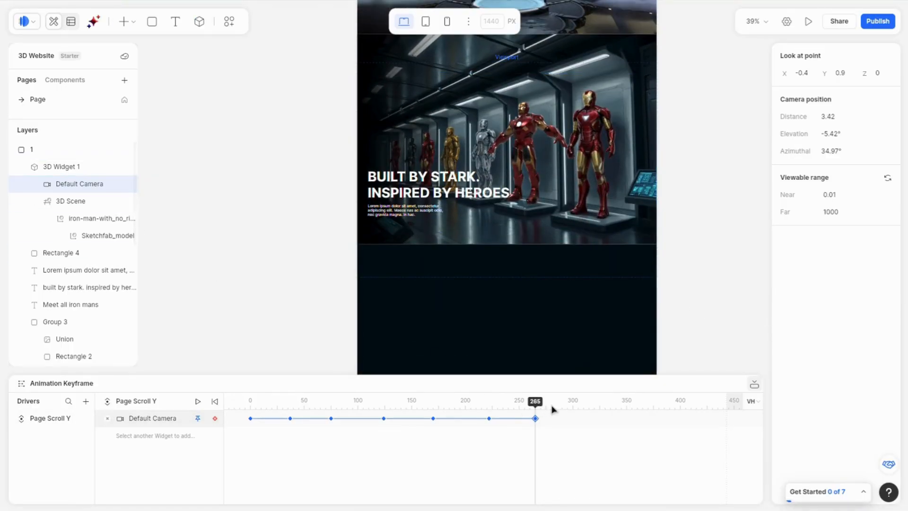
{"action": "left_click_drag", "start_coordinate": [554, 410], "coordinate": [591, 415]}
{"action": "left_click", "coordinate": [214, 418]}
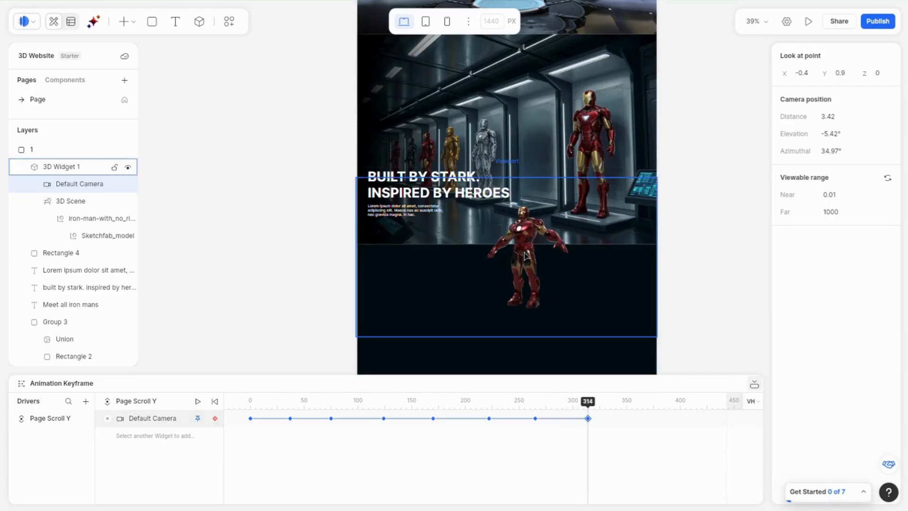
{"action": "left_click", "coordinate": [542, 263]}
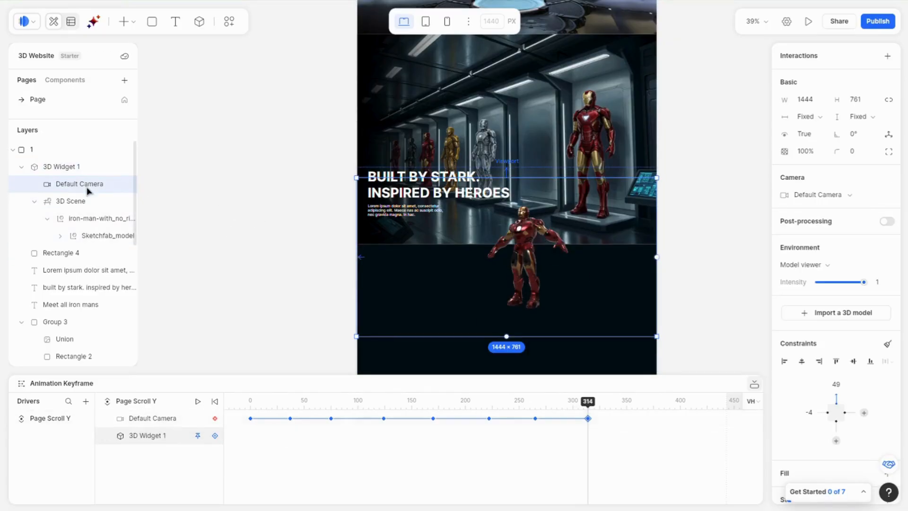
{"action": "left_click_drag", "start_coordinate": [592, 408], "coordinate": [590, 408]}
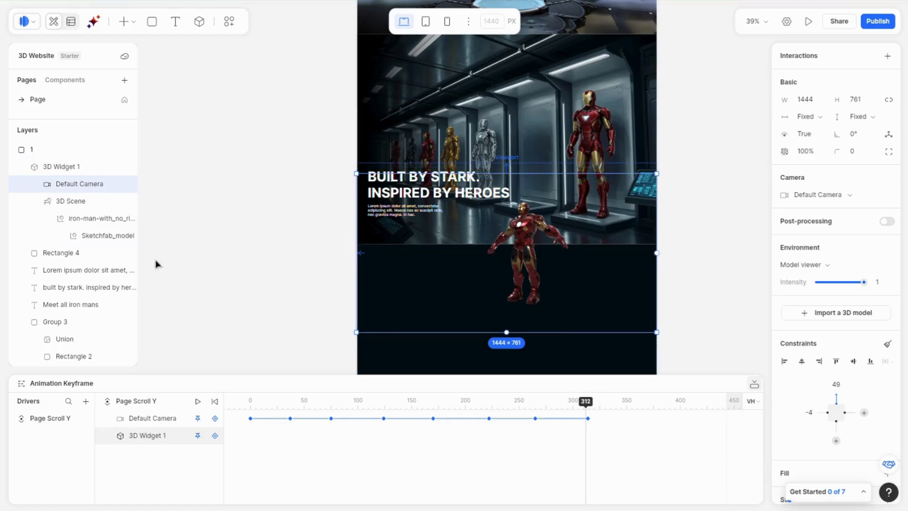
{"action": "left_click", "coordinate": [85, 167]}
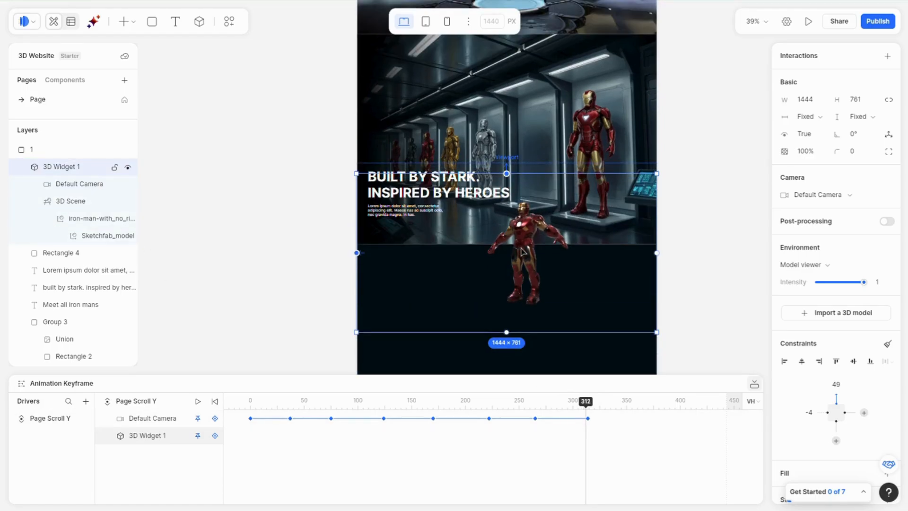
{"action": "double_click", "coordinate": [521, 248]}
{"action": "scroll", "coordinate": [512, 258], "scroll_direction": "up", "scroll_amount": 5}
{"action": "mouse_move", "coordinate": [549, 264]}
{"action": "left_mouse_down"}
{"action": "mouse_move", "coordinate": [563, 266]}
{"action": "mouse_move", "coordinate": [544, 269]}
{"action": "left_mouse_up"}
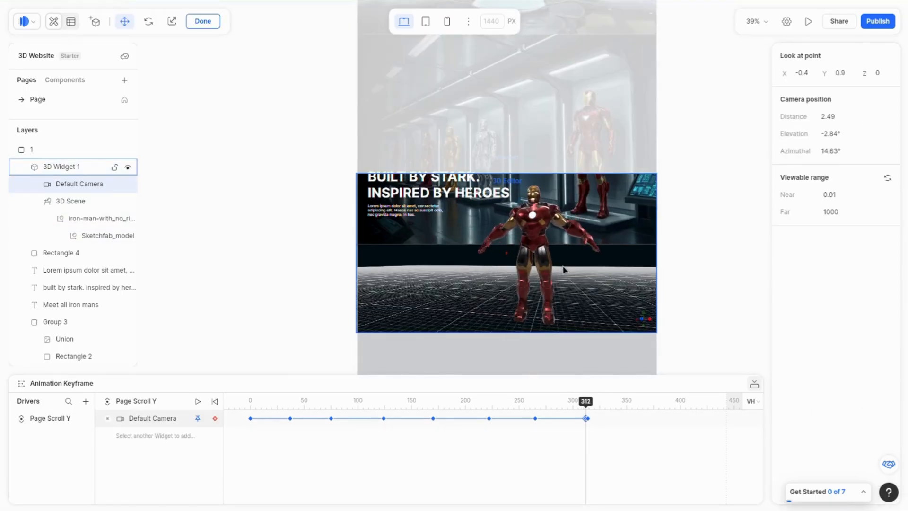
{"action": "left_click", "coordinate": [803, 74]}
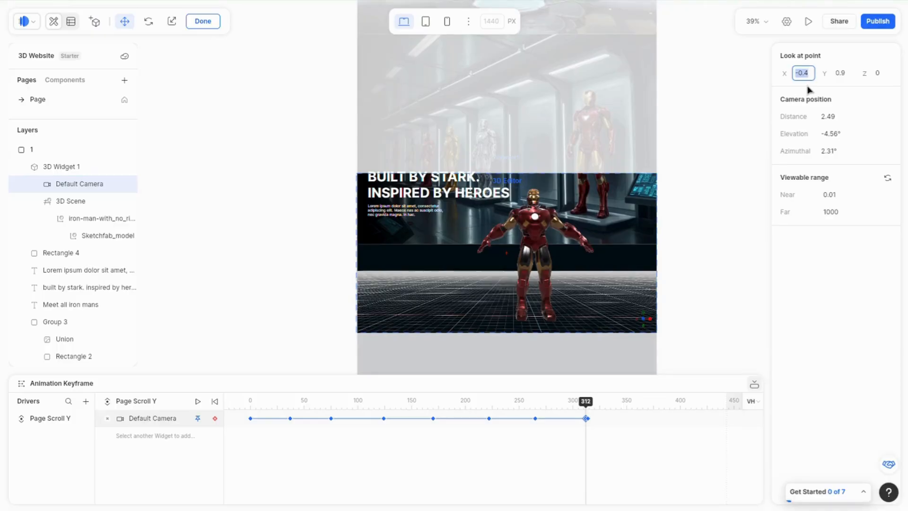
{"action": "type", "text": "0"}
{"action": "key", "text": "Return"}
{"action": "scroll", "coordinate": [472, 234], "scroll_direction": "up", "scroll_amount": 2}
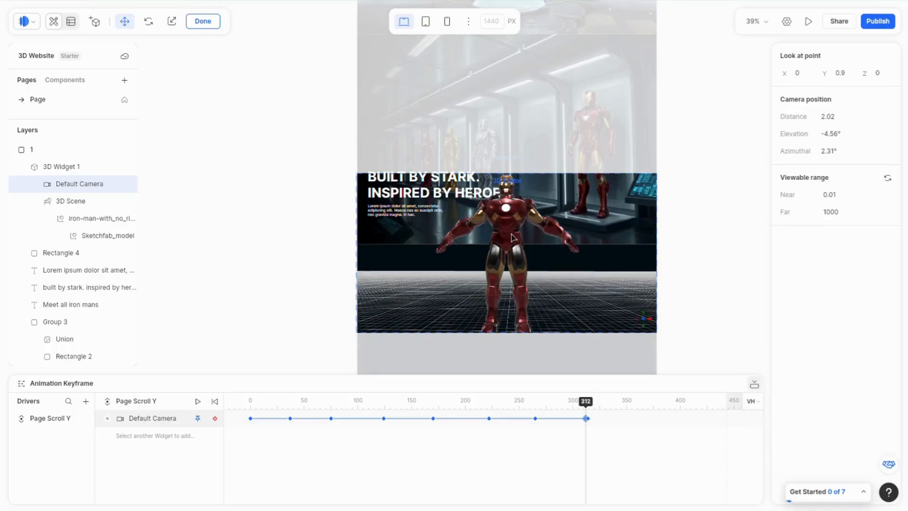
{"action": "left_click", "coordinate": [844, 74]}
{"action": "type", "text": "1"}
{"action": "key", "text": "Return"}
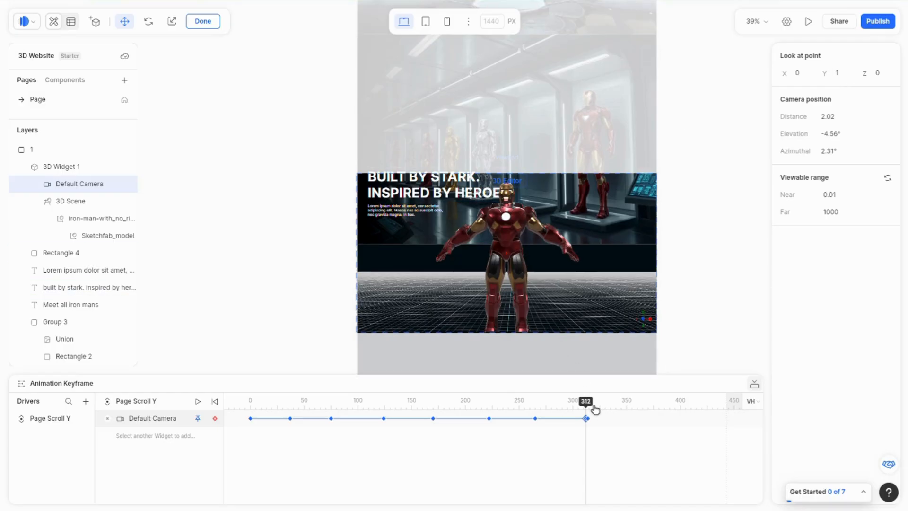
{"action": "mouse_move", "coordinate": [592, 406]}
{"action": "left_mouse_down"}
{"action": "mouse_move", "coordinate": [601, 406]}
{"action": "mouse_move", "coordinate": [587, 410]}
{"action": "left_mouse_up"}
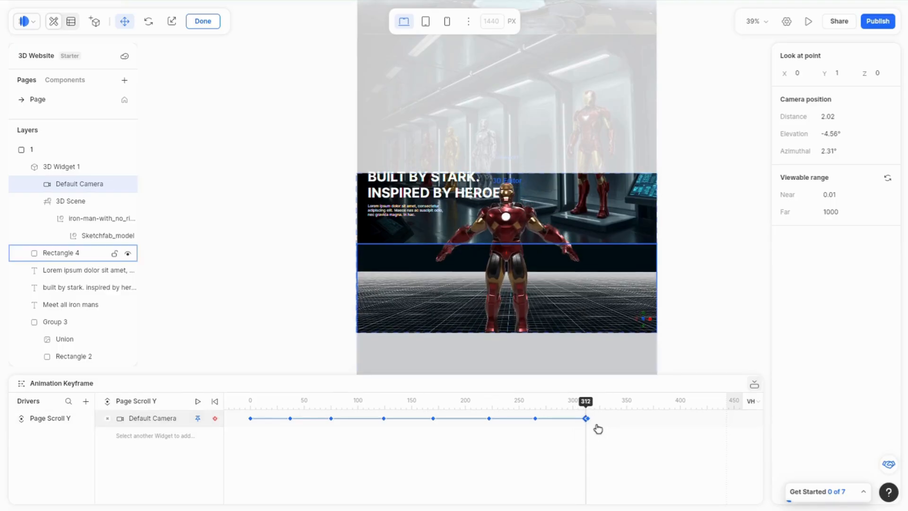
{"action": "key", "text": "Delete"}
Step: At scroll position 314, zoom and orbit the camera to face the model, setting look-at X to 0 and Y to 1.2
{"action": "mouse_move", "coordinate": [595, 409]}
{"action": "left_mouse_down"}
{"action": "mouse_move", "coordinate": [572, 410]}
{"action": "mouse_move", "coordinate": [588, 408]}
{"action": "left_mouse_up"}
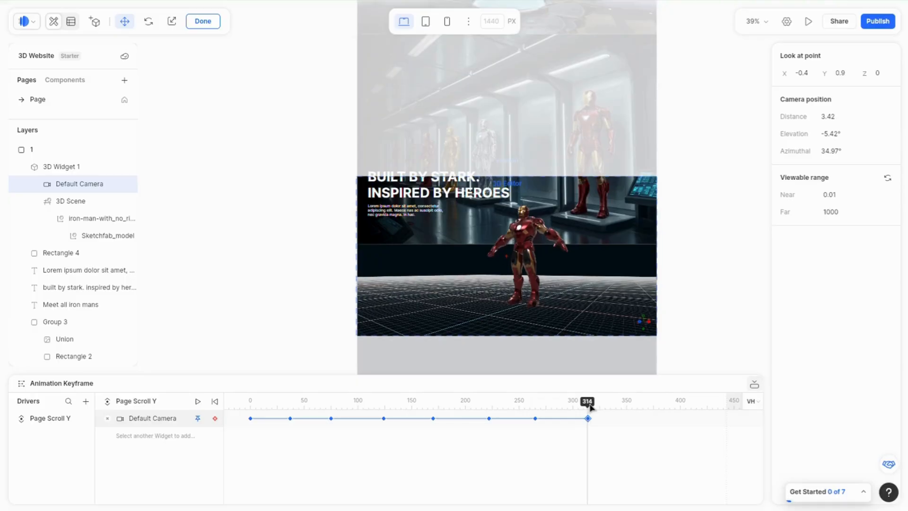
{"action": "scroll", "coordinate": [530, 258], "scroll_direction": "up", "scroll_amount": 2}
{"action": "left_click_drag", "start_coordinate": [530, 257], "coordinate": [558, 261]}
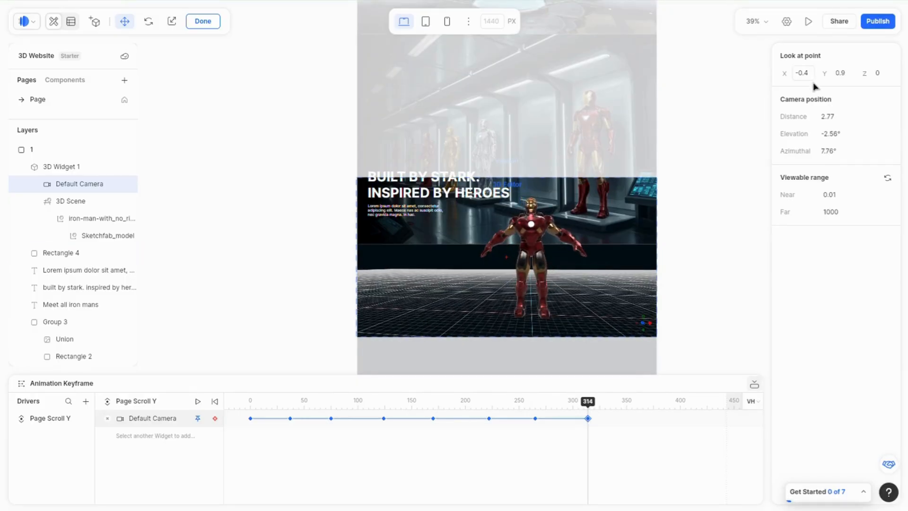
{"action": "left_click", "coordinate": [813, 79]}
{"action": "type", "text": "0"}
{"action": "left_click", "coordinate": [841, 74]}
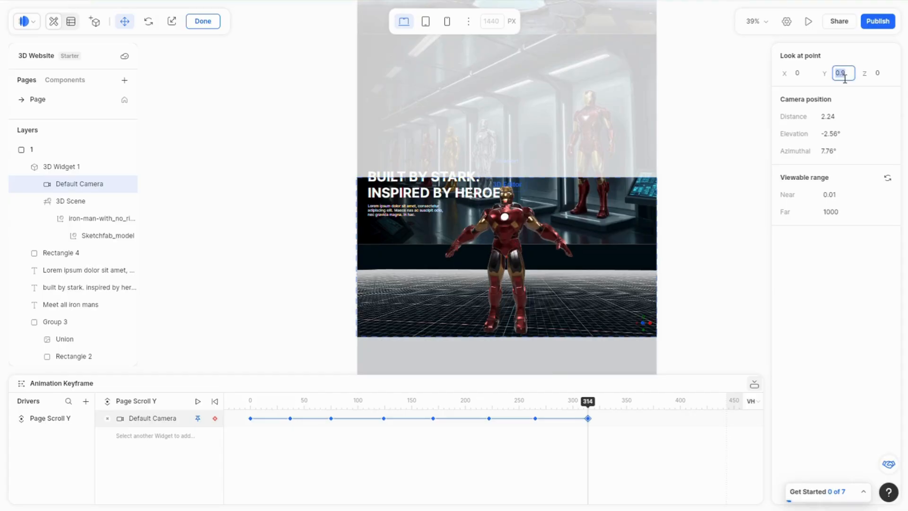
{"action": "type", "text": "1"}
{"action": "key", "text": "Return"}
{"action": "scroll", "coordinate": [519, 243], "scroll_direction": "up", "scroll_amount": 4}
{"action": "left_click_drag", "start_coordinate": [517, 250], "coordinate": [519, 255]}
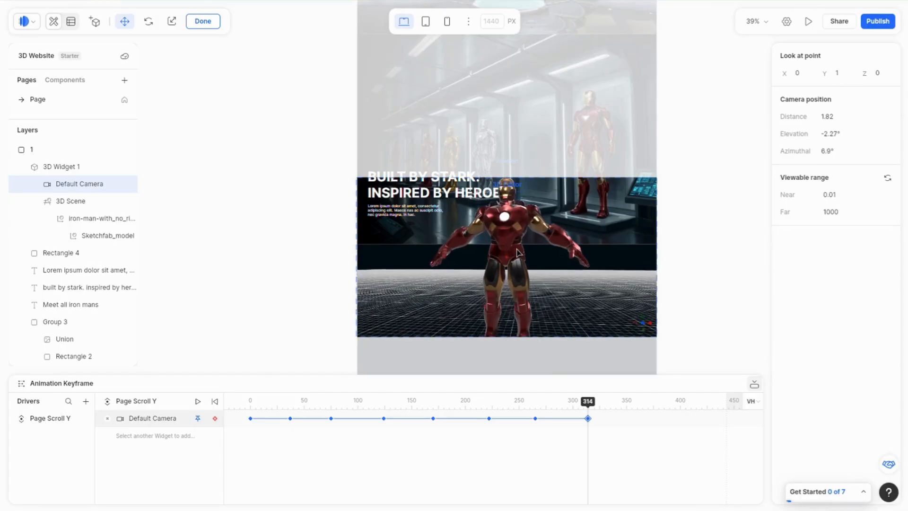
{"action": "left_click", "coordinate": [836, 75]}
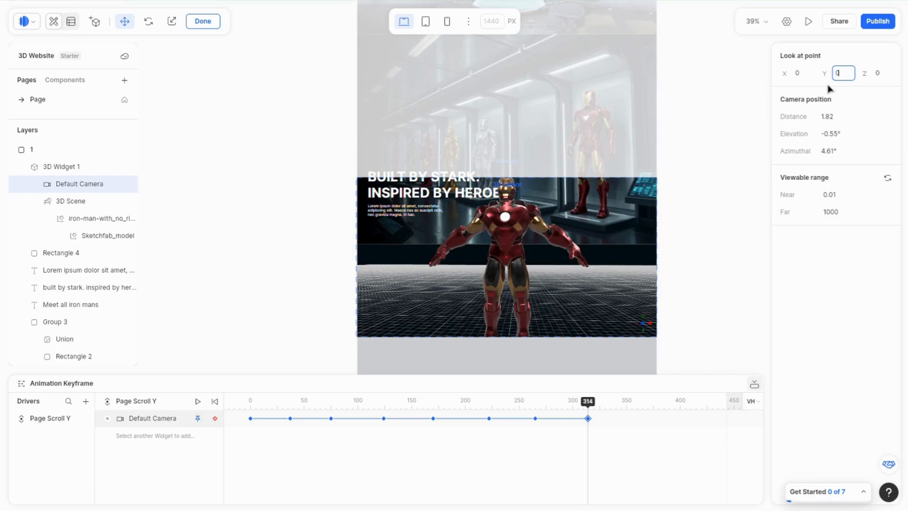
{"action": "key", "text": "Return"}
{"action": "type", "text": ".2"}
{"action": "key", "text": "Return"}
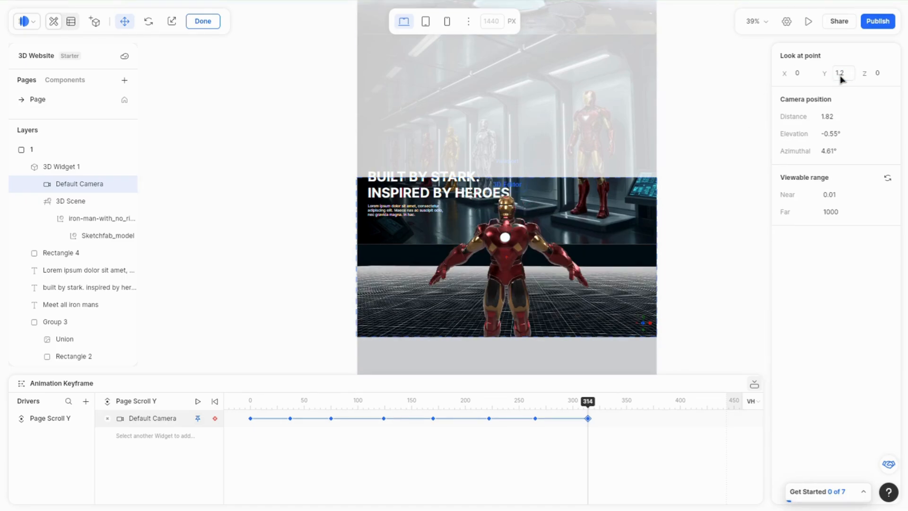
Step: Move the playhead to scroll position 364 and add a Default Camera keyframe
{"action": "left_click_drag", "start_coordinate": [590, 405], "coordinate": [612, 403]}
{"action": "left_click", "coordinate": [709, 229]}
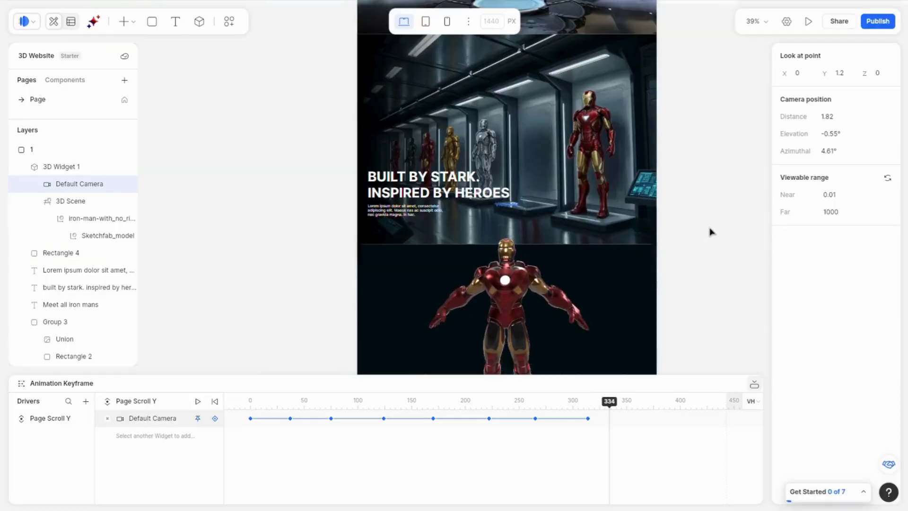
{"action": "scroll", "coordinate": [709, 231], "scroll_direction": "down", "scroll_amount": 3}
{"action": "scroll", "coordinate": [708, 231], "scroll_direction": "down", "scroll_amount": 2}
{"action": "left_click_drag", "start_coordinate": [619, 406], "coordinate": [642, 405]}
{"action": "left_click", "coordinate": [214, 419]}
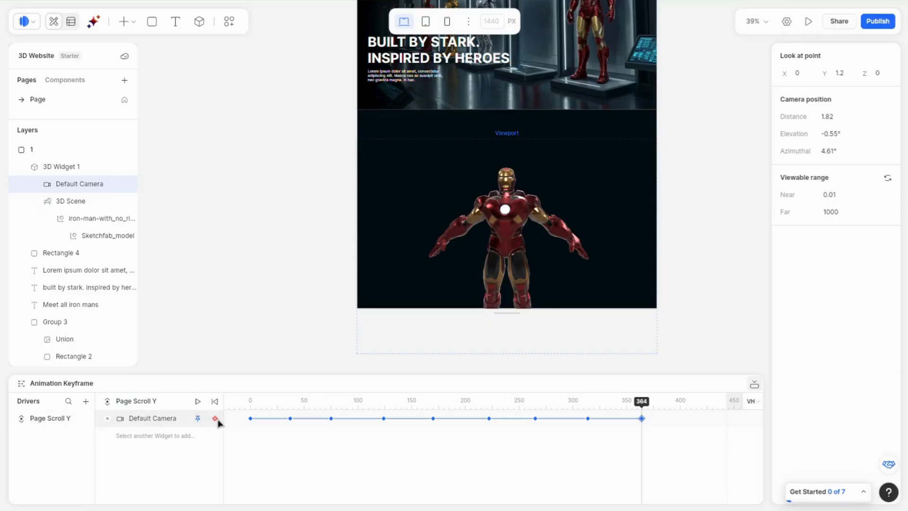
Step: In the 3D editor, set the camera's look-at Y to 1.5 and zoom in close on the model's chest
{"action": "left_click", "coordinate": [488, 232]}
{"action": "double_click", "coordinate": [489, 232]}
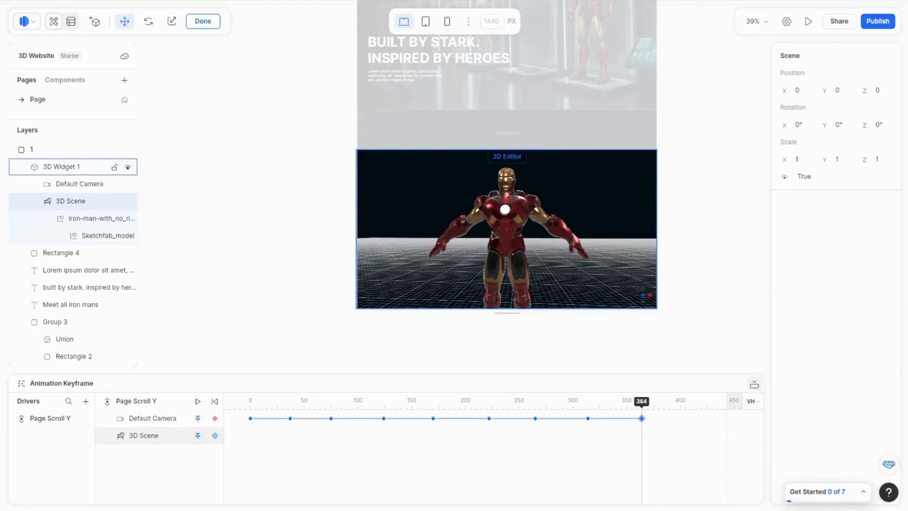
{"action": "scroll", "coordinate": [502, 238], "scroll_direction": "up", "scroll_amount": 2}
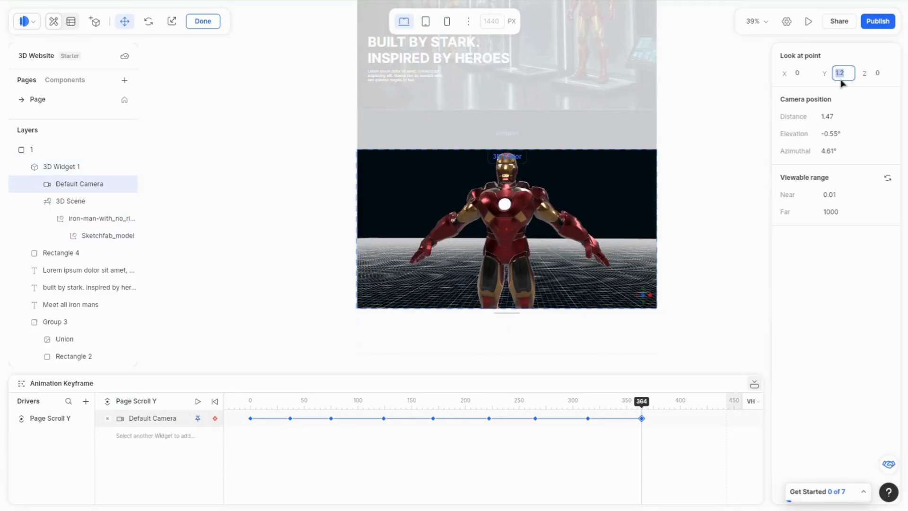
{"action": "type", "text": ".5"}
{"action": "key", "text": "Return"}
{"action": "scroll", "coordinate": [511, 218], "scroll_direction": "up", "scroll_amount": 3}
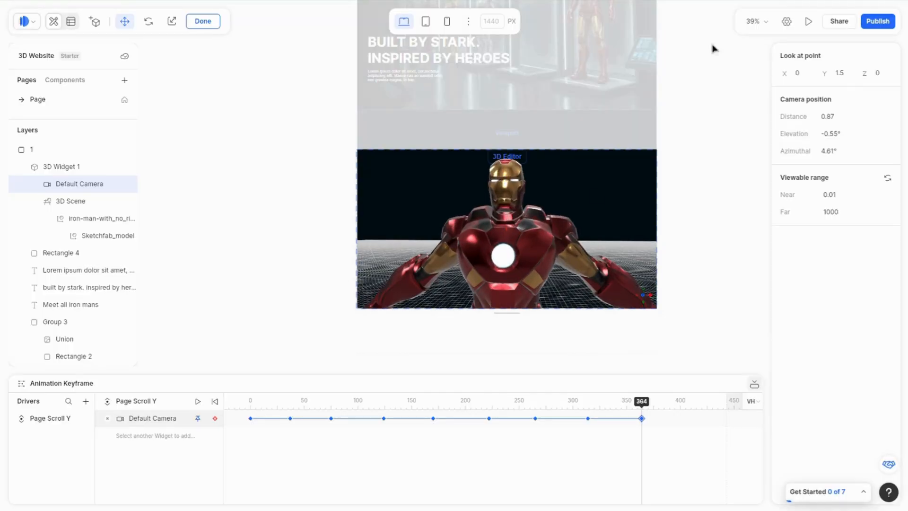
{"action": "left_click", "coordinate": [694, 208]}
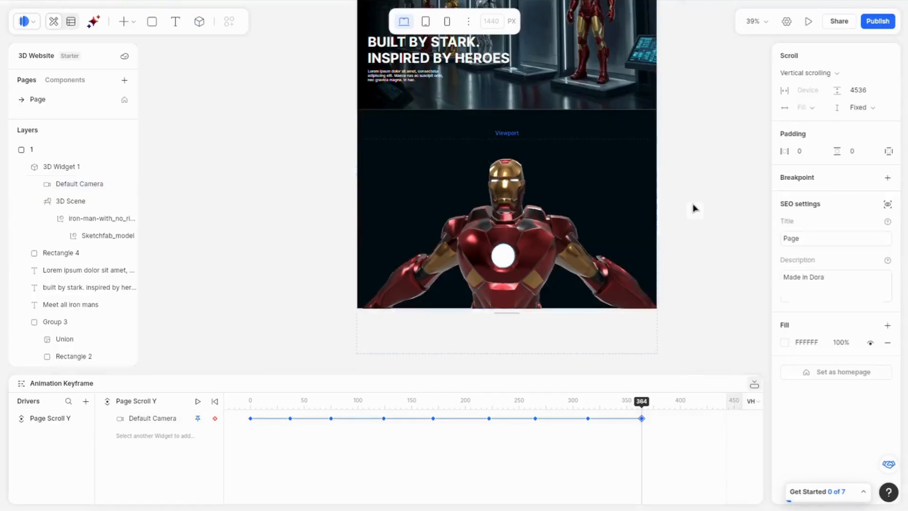
Step: Preview the site and scroll through the whole page to check the scroll-driven camera animation
{"action": "left_click", "coordinate": [809, 24]}
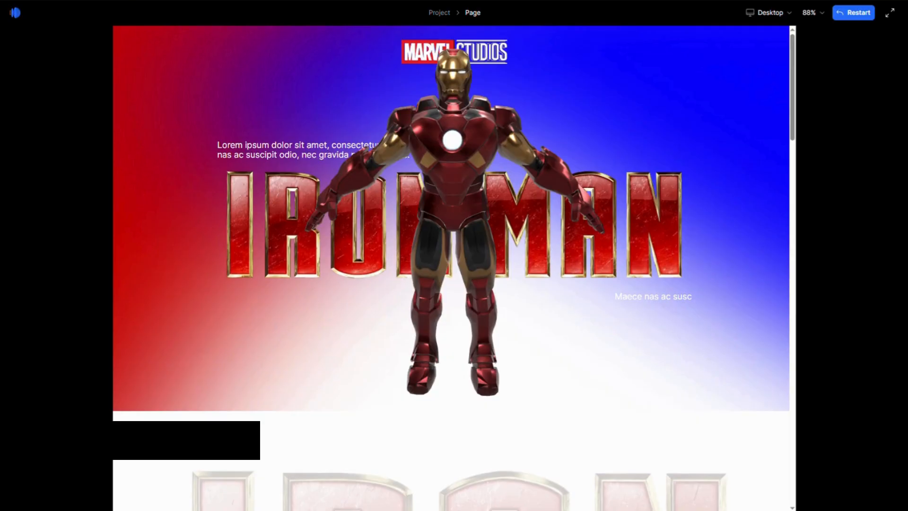
{"action": "scroll", "coordinate": [466, 154], "scroll_direction": "down", "scroll_amount": 5}
{"action": "scroll", "coordinate": [461, 150], "scroll_direction": "down", "scroll_amount": 7}
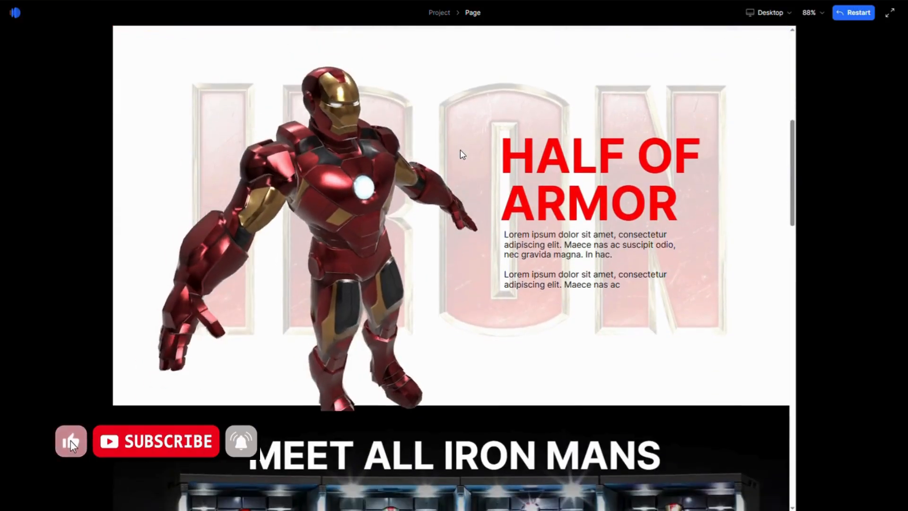
{"action": "scroll", "coordinate": [460, 150], "scroll_direction": "down", "scroll_amount": 4}
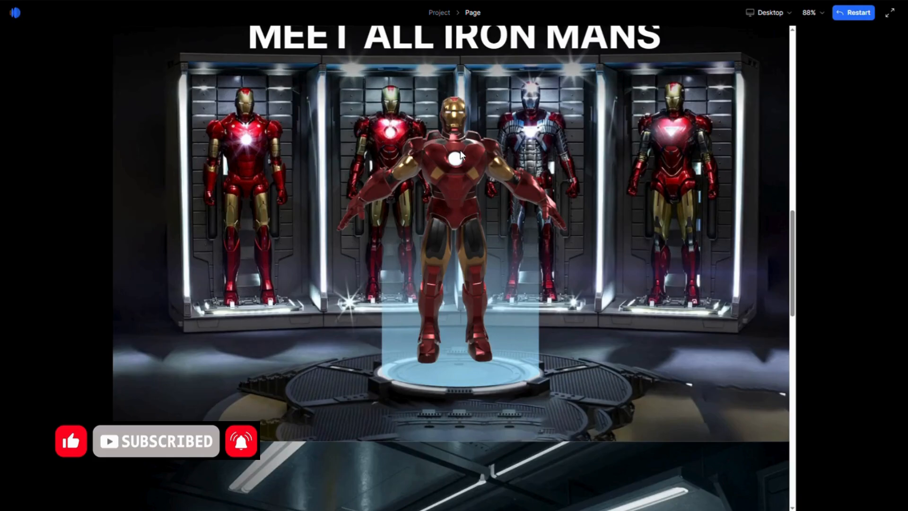
{"action": "scroll", "coordinate": [461, 149], "scroll_direction": "down", "scroll_amount": 6}
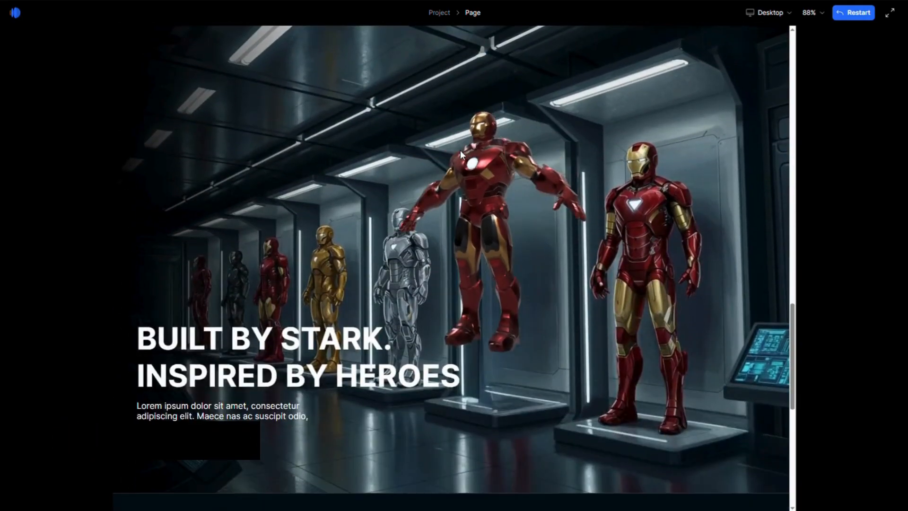
{"action": "scroll", "coordinate": [461, 149], "scroll_direction": "down", "scroll_amount": 3}
{"action": "scroll", "coordinate": [461, 149], "scroll_direction": "up", "scroll_amount": 1}
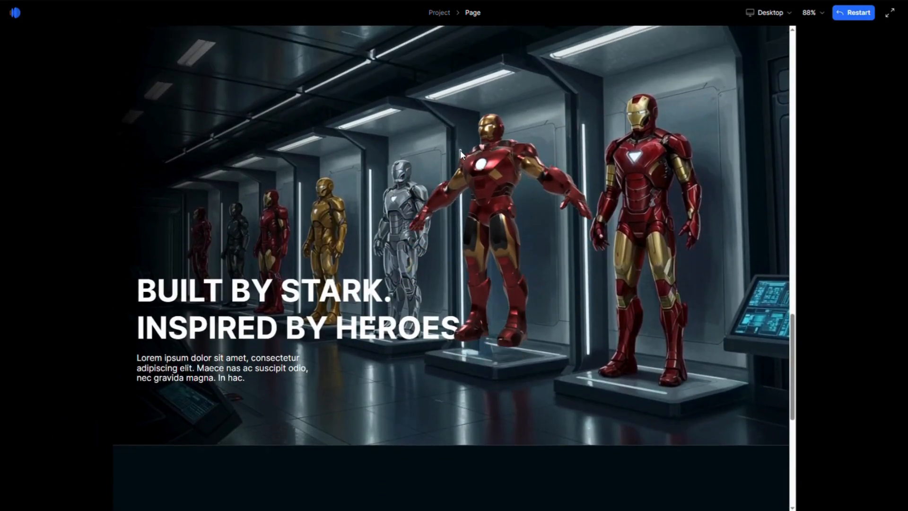
{"action": "scroll", "coordinate": [461, 150], "scroll_direction": "down", "scroll_amount": 8}
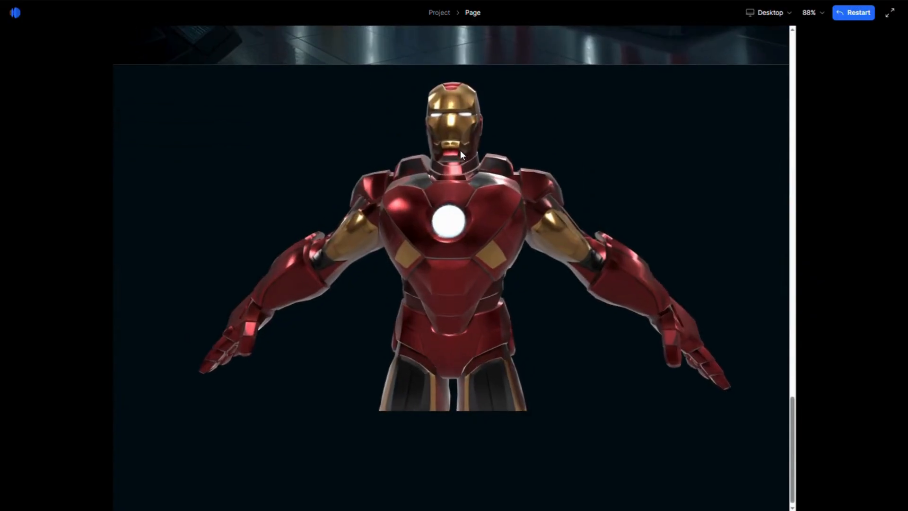
{"action": "scroll", "coordinate": [461, 149], "scroll_direction": "up", "scroll_amount": 5}
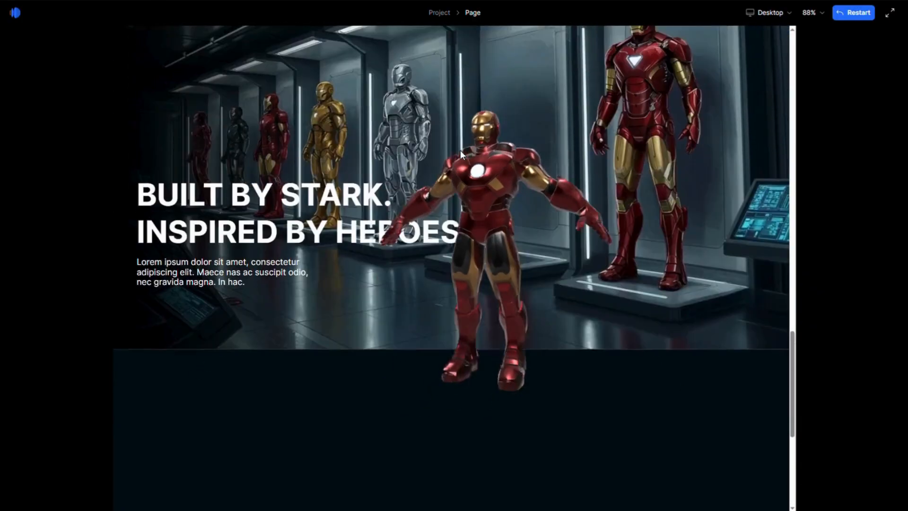
{"action": "scroll", "coordinate": [461, 150], "scroll_direction": "up", "scroll_amount": 6}
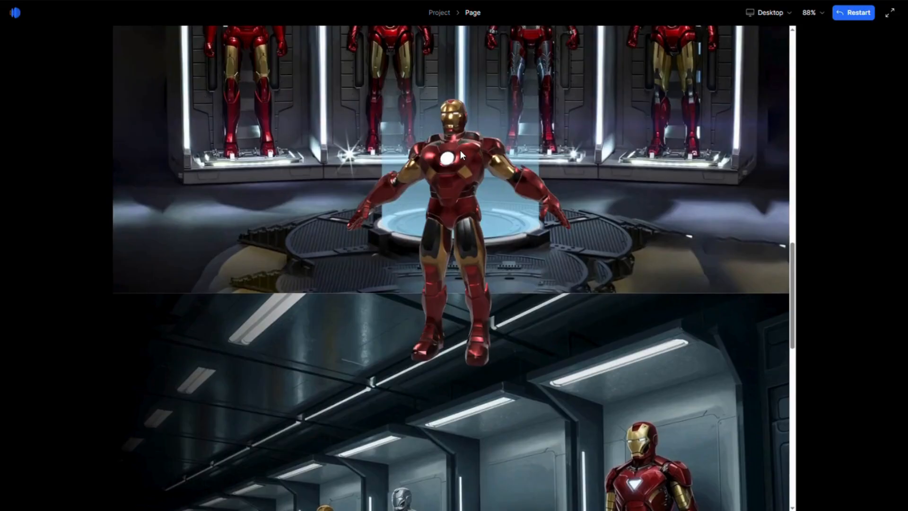
{"action": "scroll", "coordinate": [461, 149], "scroll_direction": "up", "scroll_amount": 3}
{"action": "scroll", "coordinate": [461, 149], "scroll_direction": "up", "scroll_amount": 2}
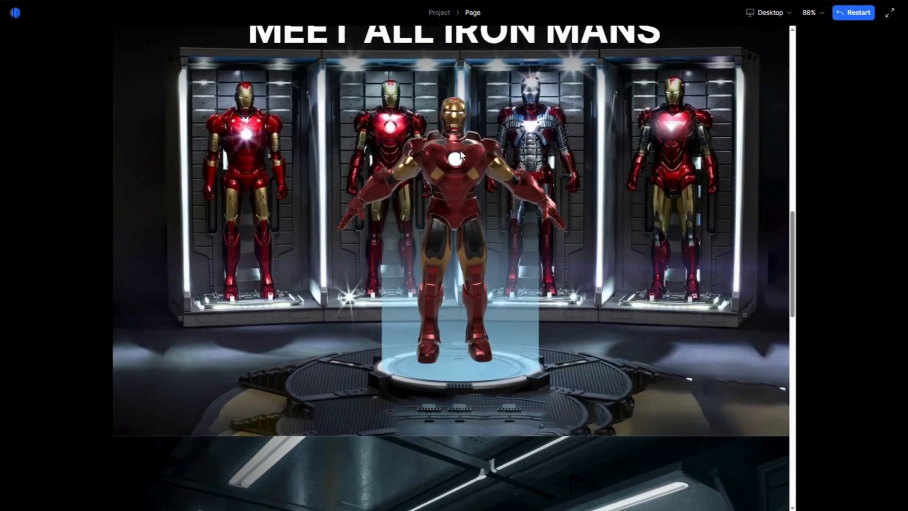
{"action": "scroll", "coordinate": [460, 149], "scroll_direction": "up", "scroll_amount": 6}
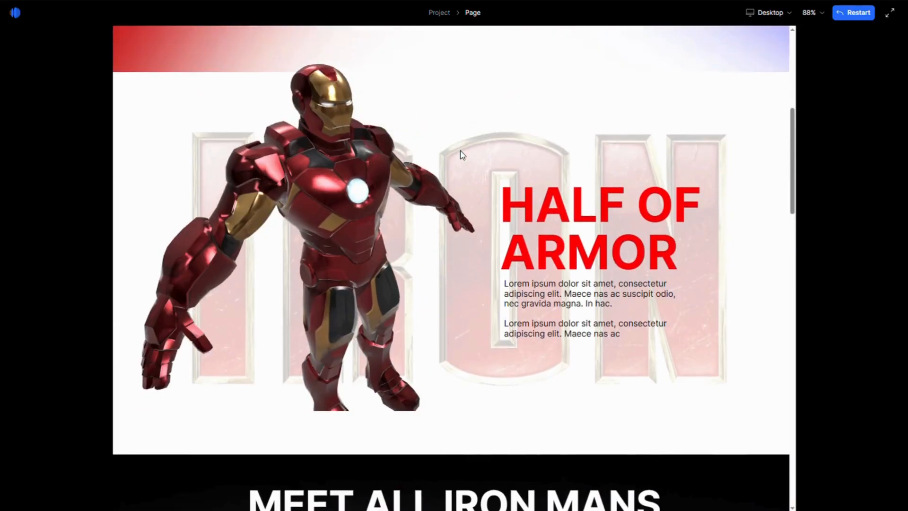
{"action": "scroll", "coordinate": [461, 151], "scroll_direction": "up", "scroll_amount": 5}
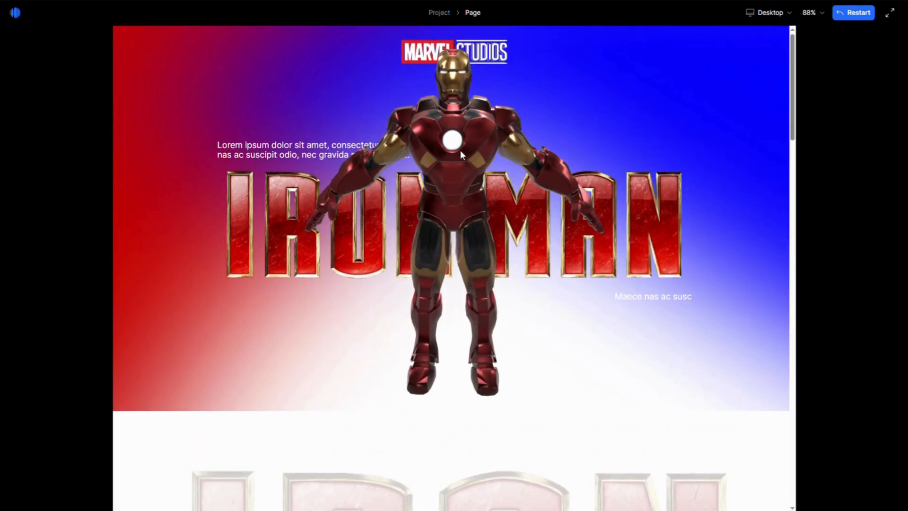